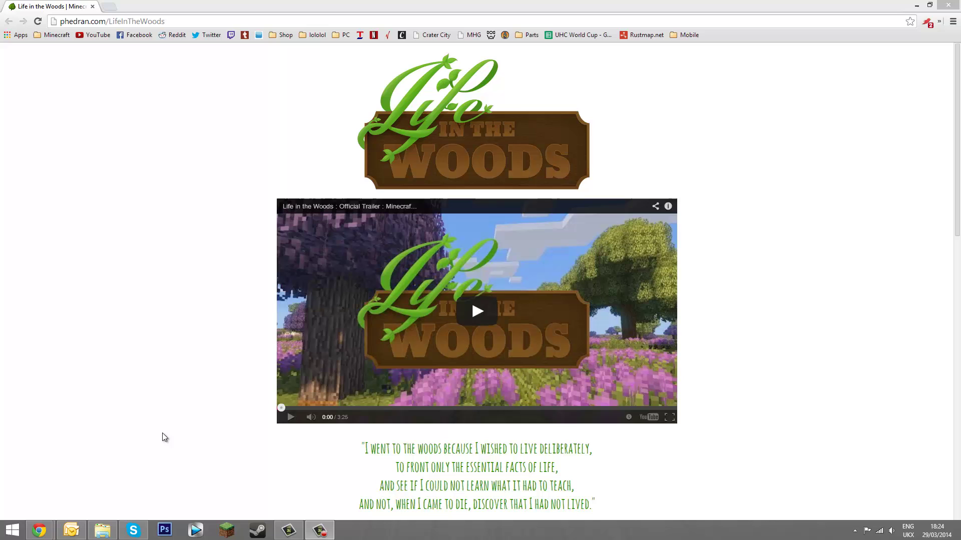
Copy the screenshots, saves and resourcepacks folders from .minecraft
left_click(104, 529)
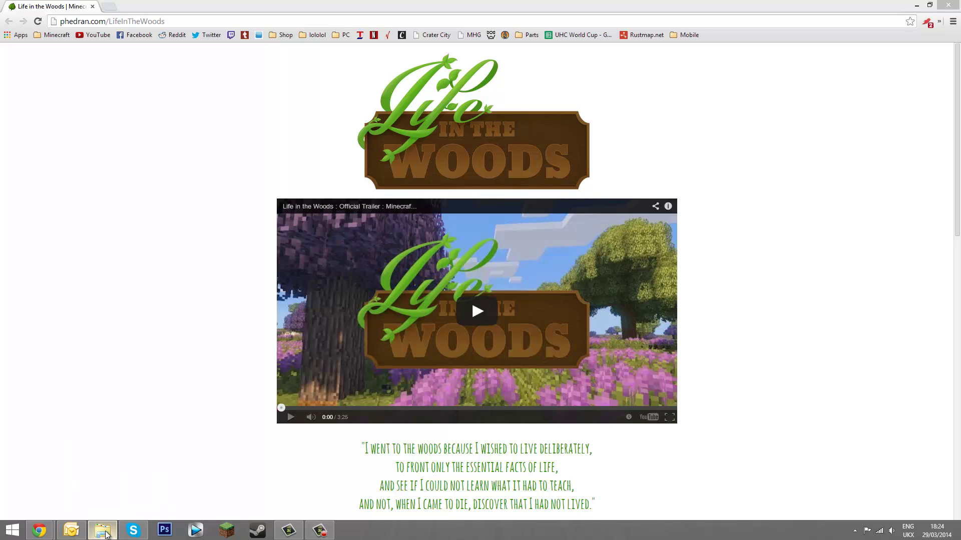
left_click_drag(155, 456, 133, 273)
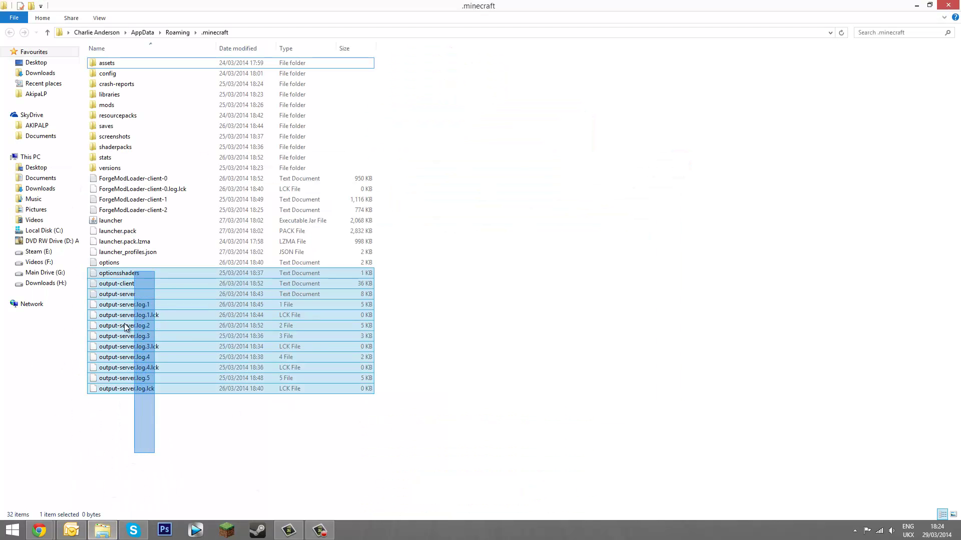
left_click(125, 138)
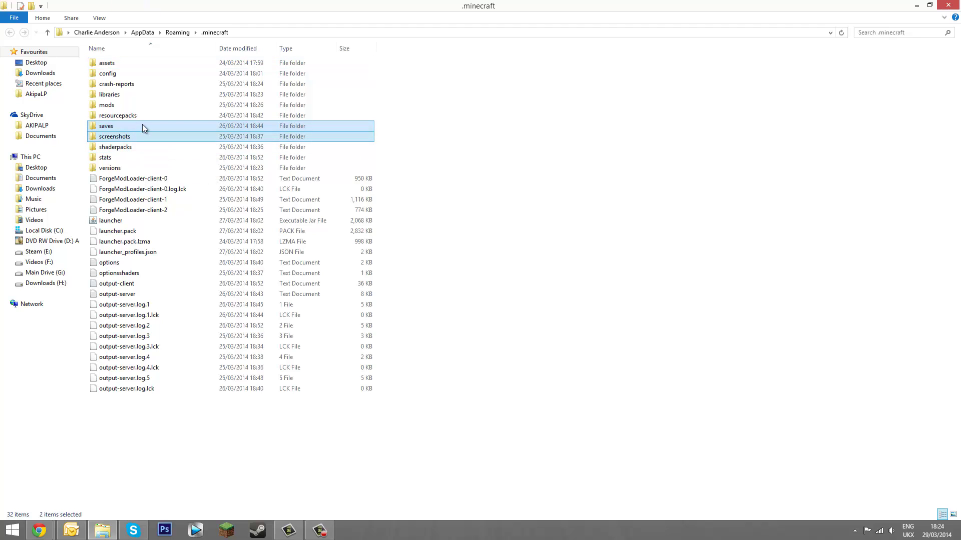
left_click(142, 124, "ctrl")
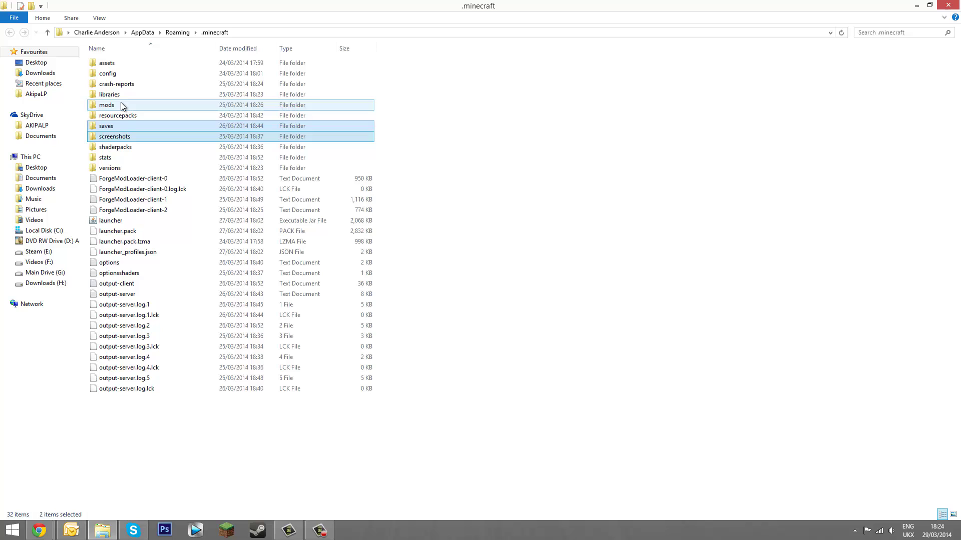
left_click(128, 116, "ctrl")
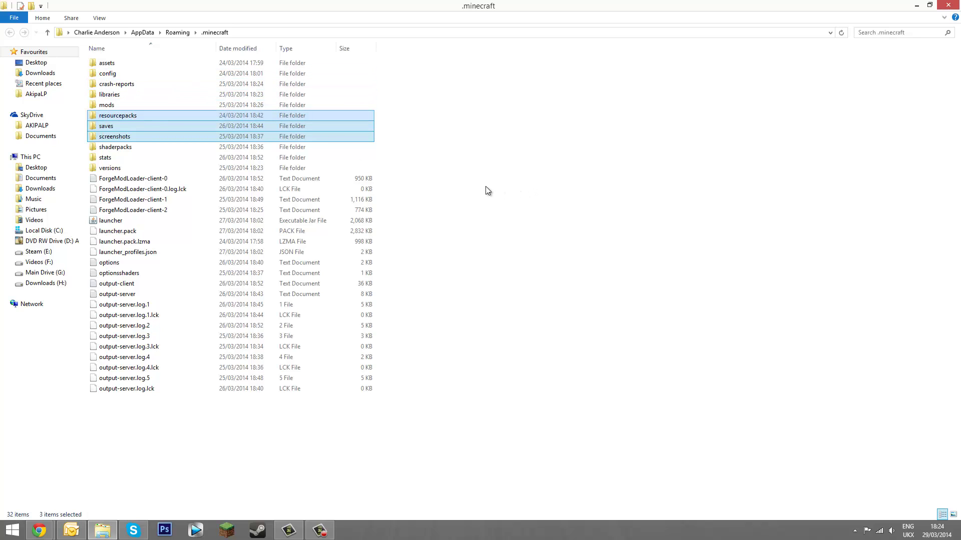
right_click(170, 135)
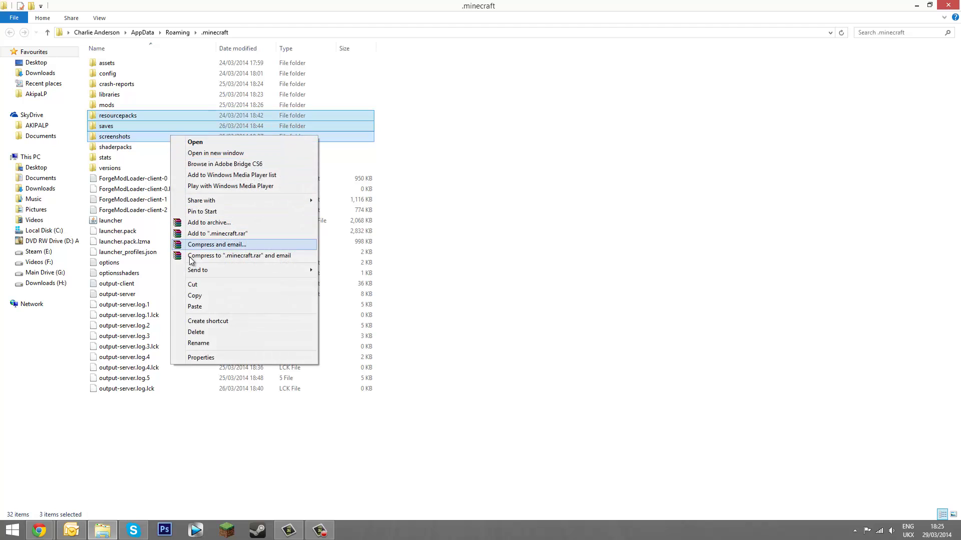
left_click(194, 296)
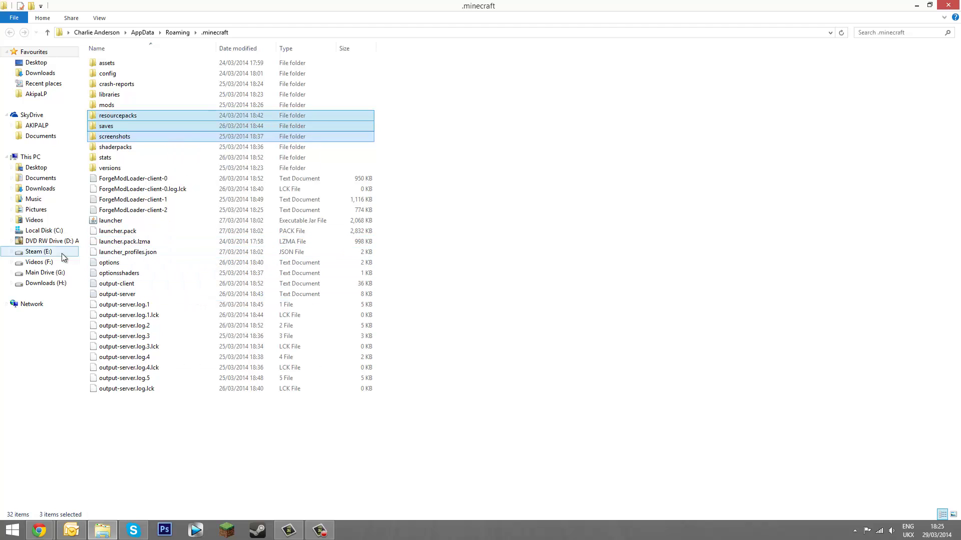
Permanently delete the old folders in G:\MC Backup and paste the fresh copies there
left_click(55, 278)
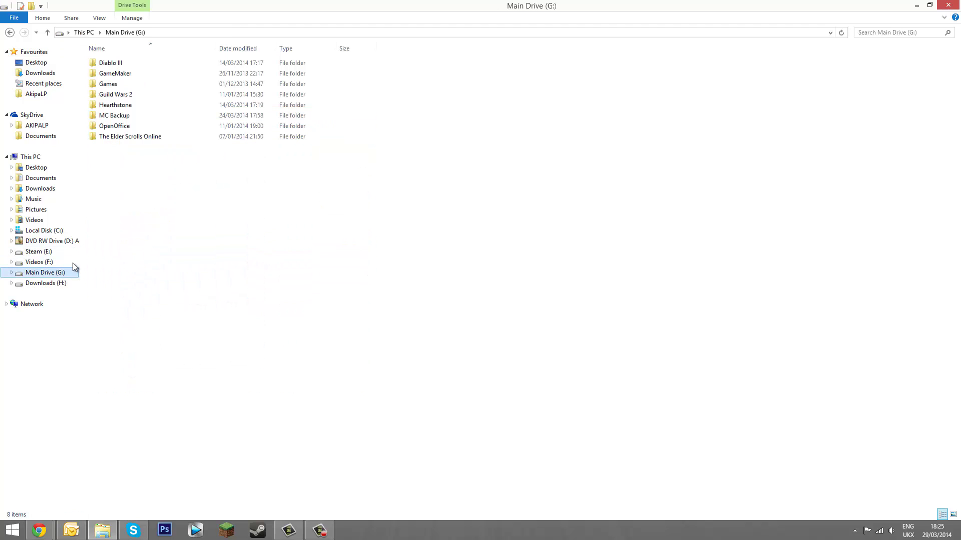
double_click(136, 126)
key("ctrl+a")
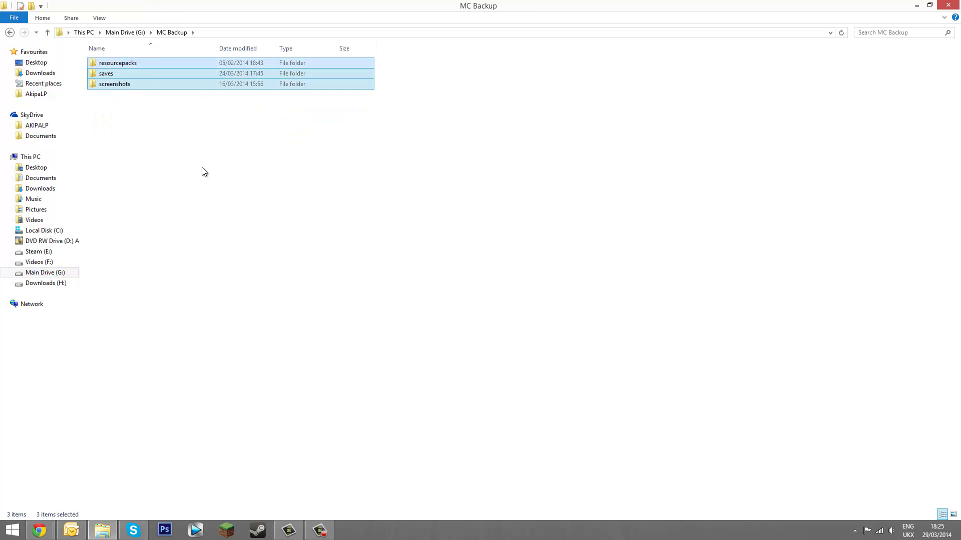
key("shift+Delete")
key("Return")
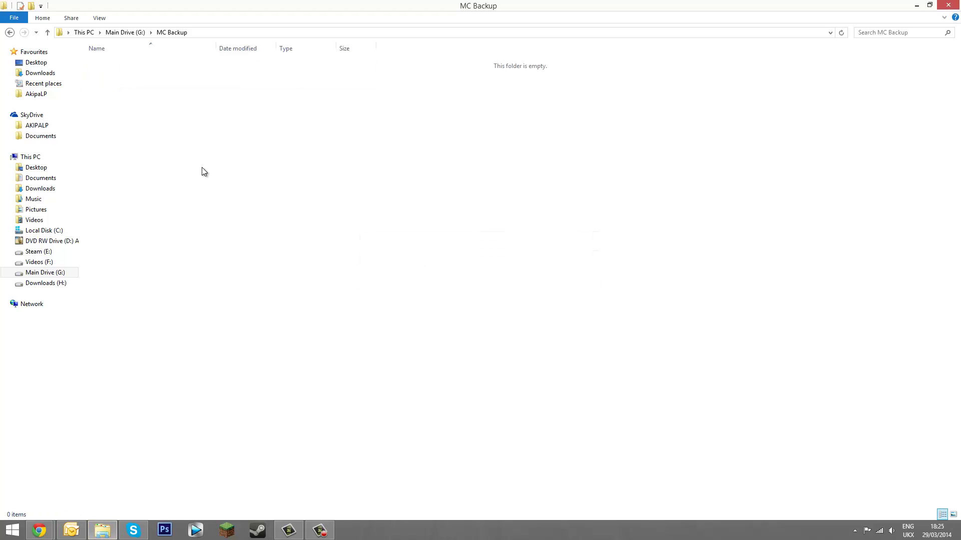
key("ctrl+v")
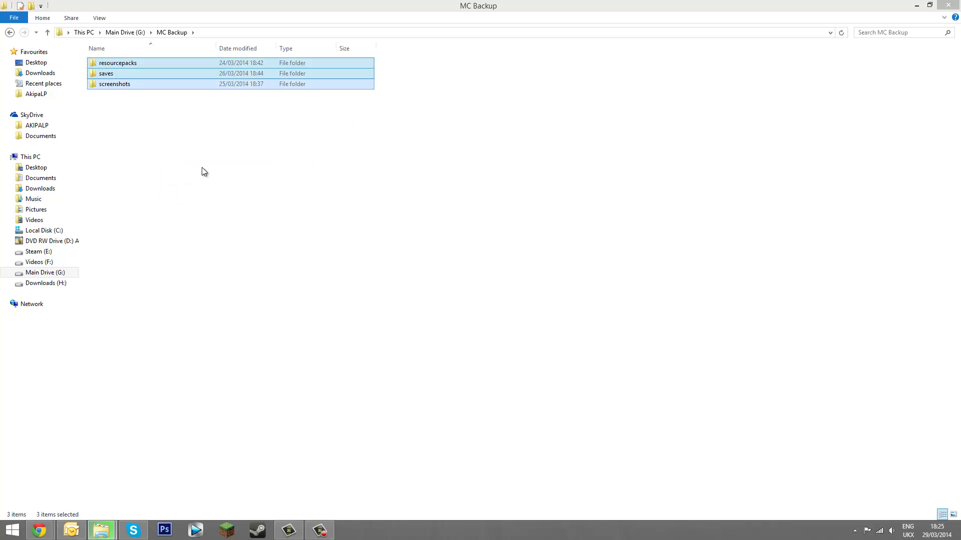
Check the pasted saves, resourcepacks and screenshots backups, then return to .minecraft
left_click(193, 161)
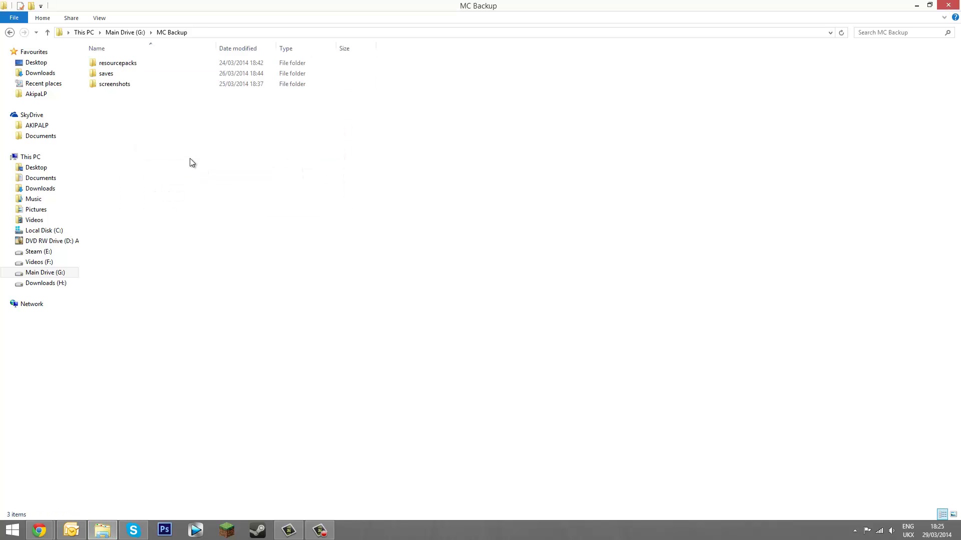
double_click(119, 74)
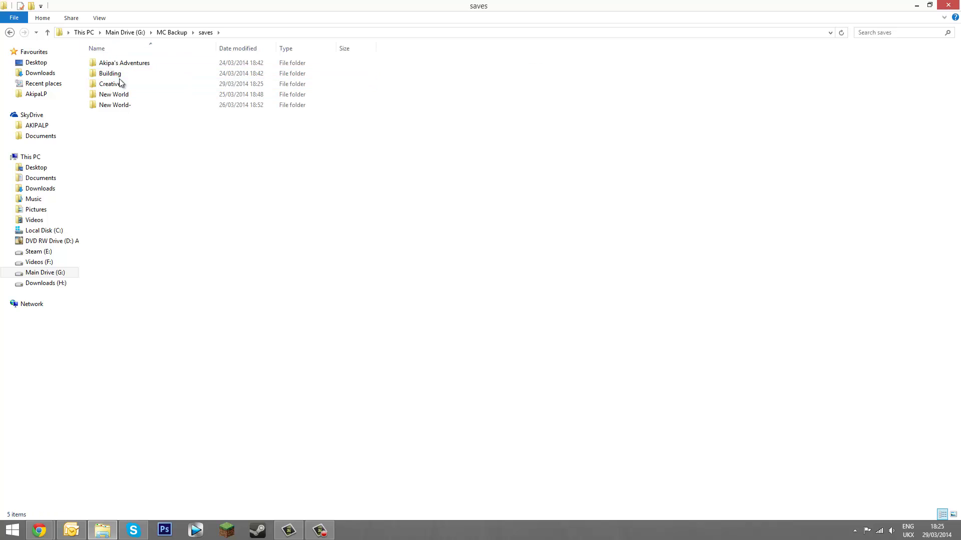
left_click(10, 32)
double_click(125, 63)
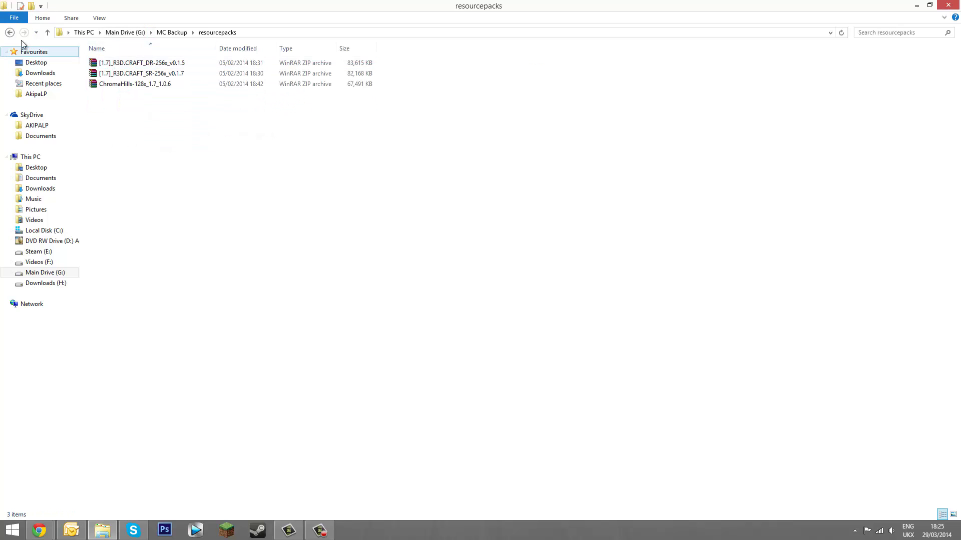
left_click(10, 32)
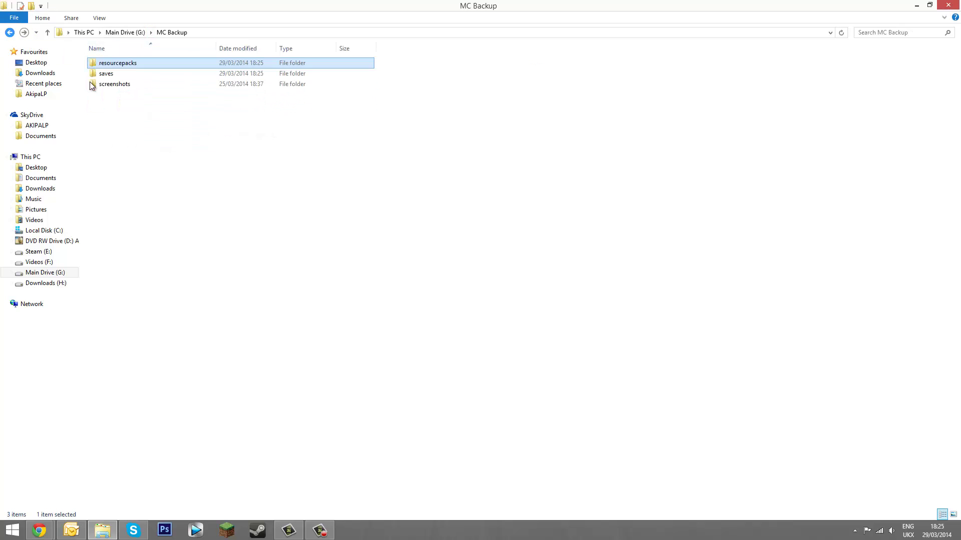
double_click(125, 88)
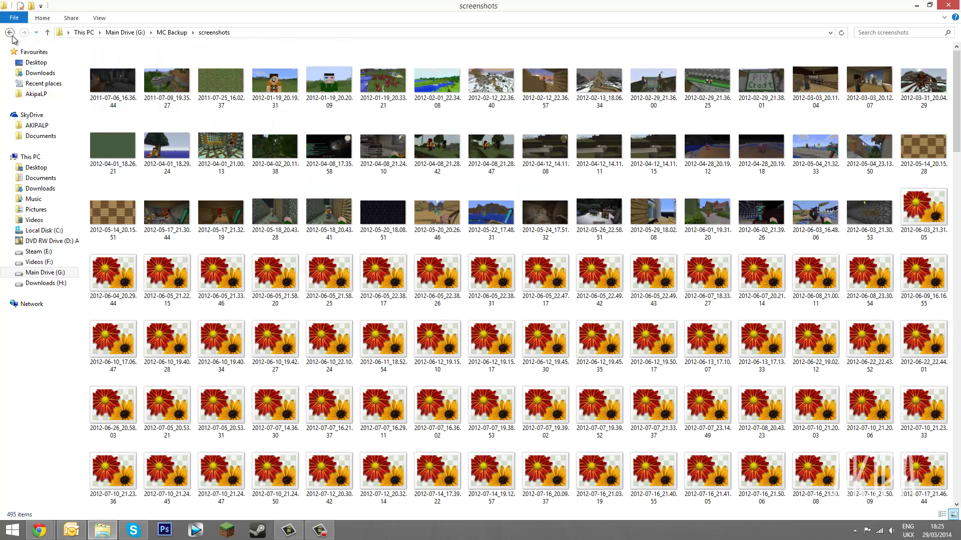
left_click(10, 33)
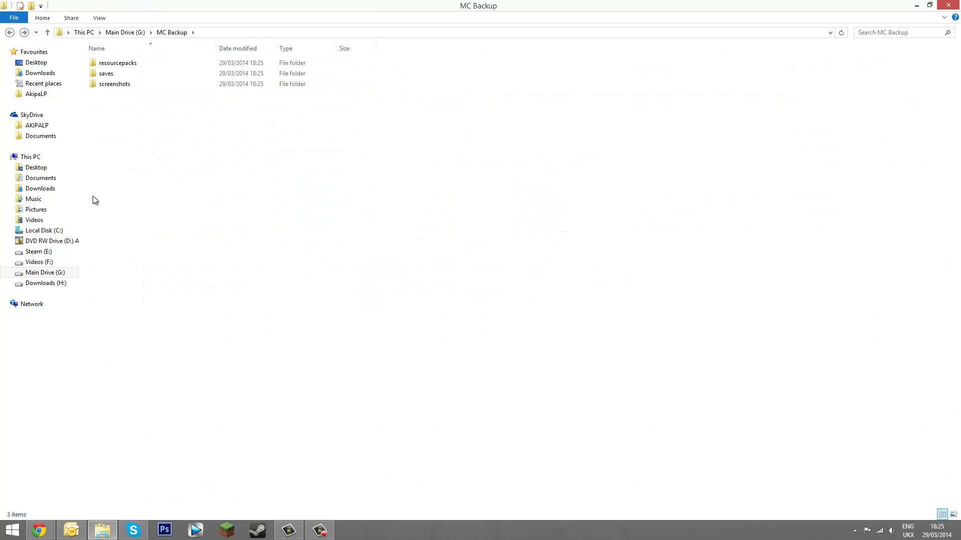
left_click(9, 32)
Select all 2,986 items in .minecraft and send them to the Recycle Bin
left_click(9, 32)
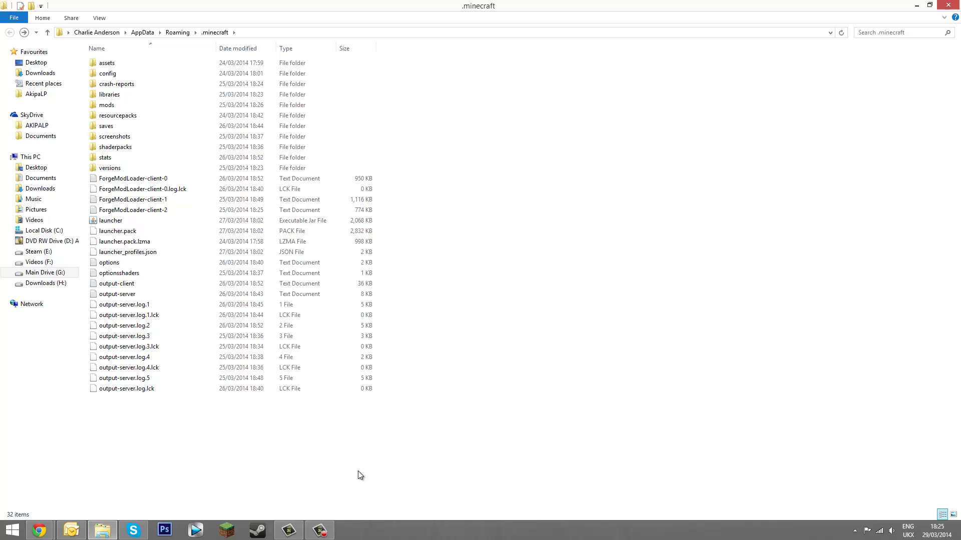
left_click_drag(609, 458, 140, 53)
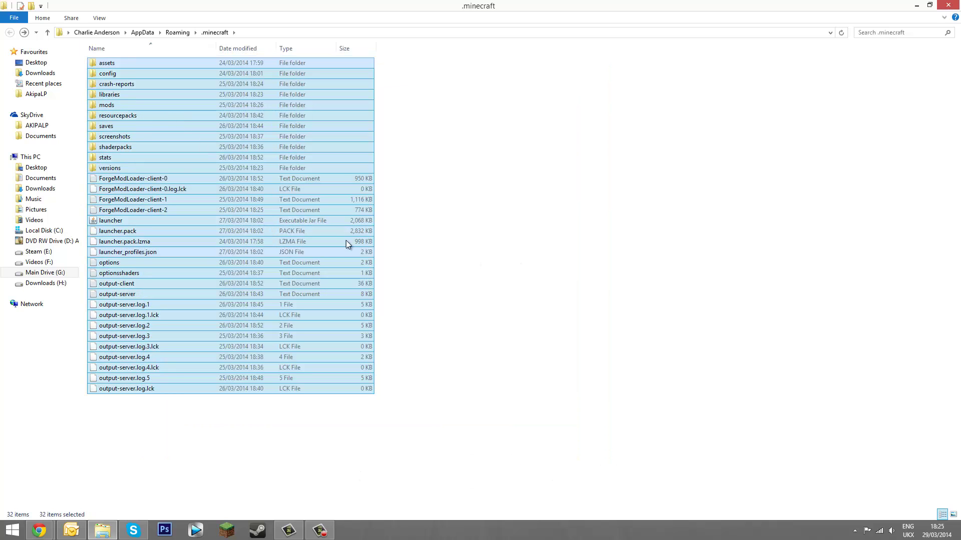
key("Delete")
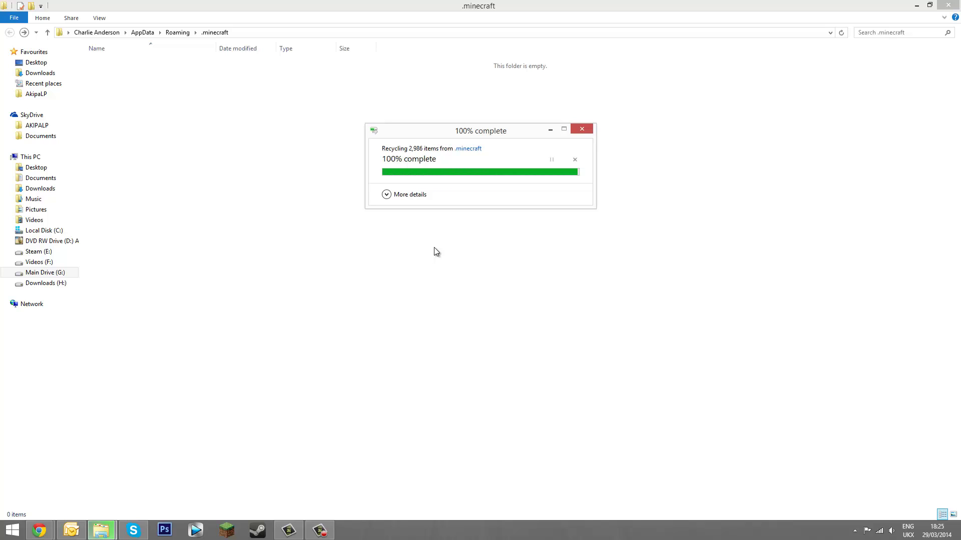
Start the Minecraft Launcher and sign in with the account e-mail and password
left_click(229, 532)
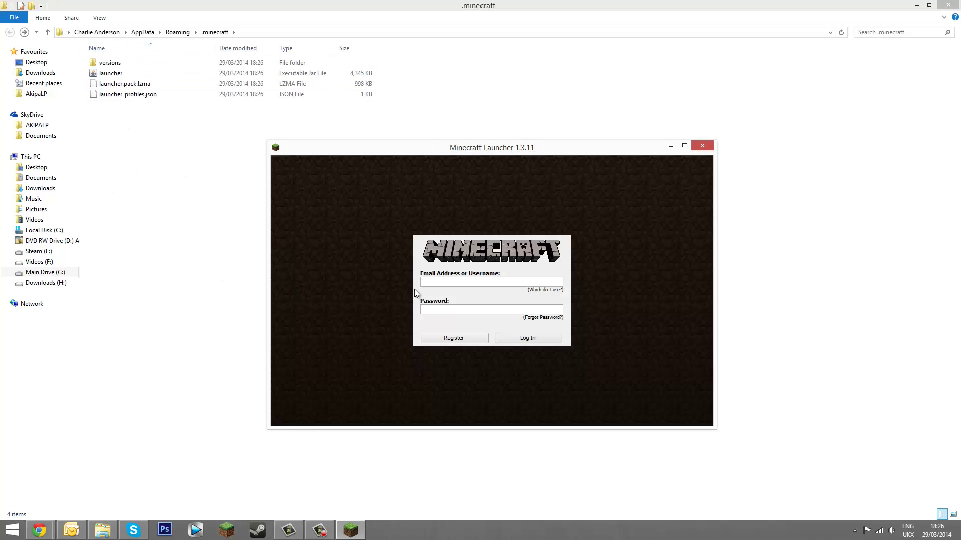
key("Tab")
type("*********")
key("Return")
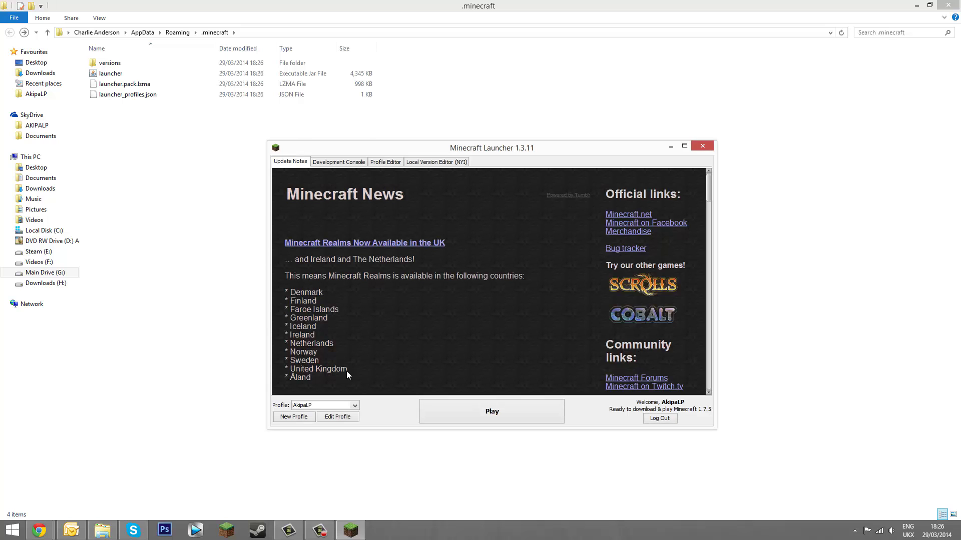
Set the current profile's game version to release 1.6.4
left_click(354, 405)
left_click(307, 413)
left_click(343, 418)
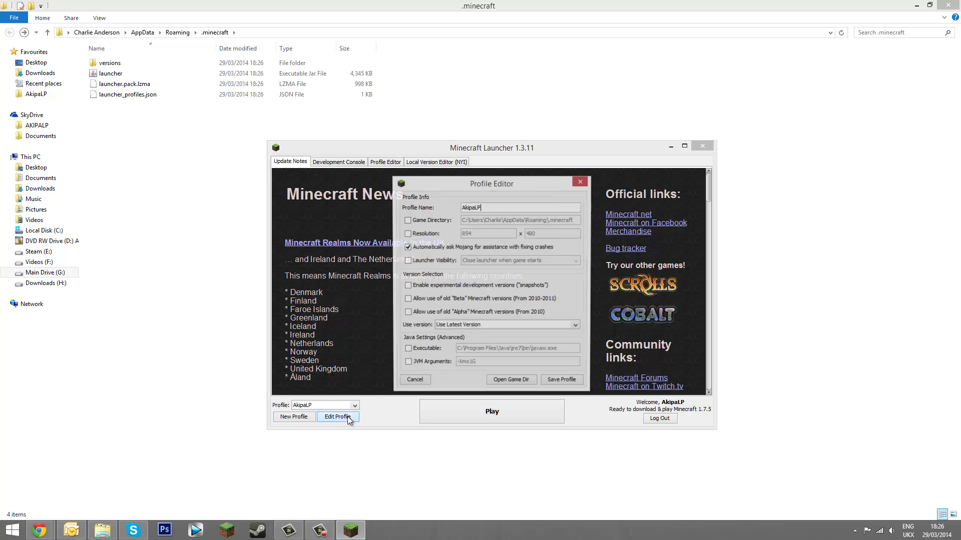
left_click(444, 326)
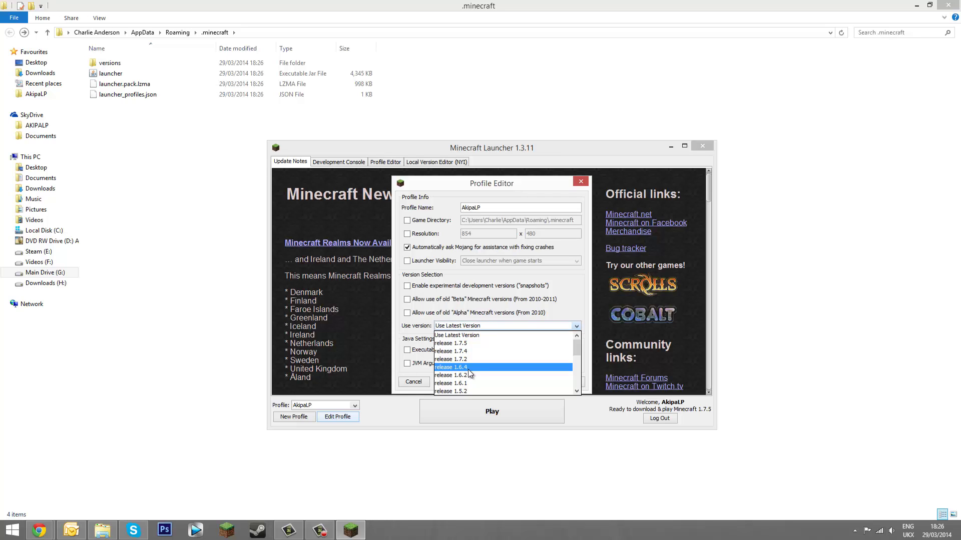
left_click(451, 369)
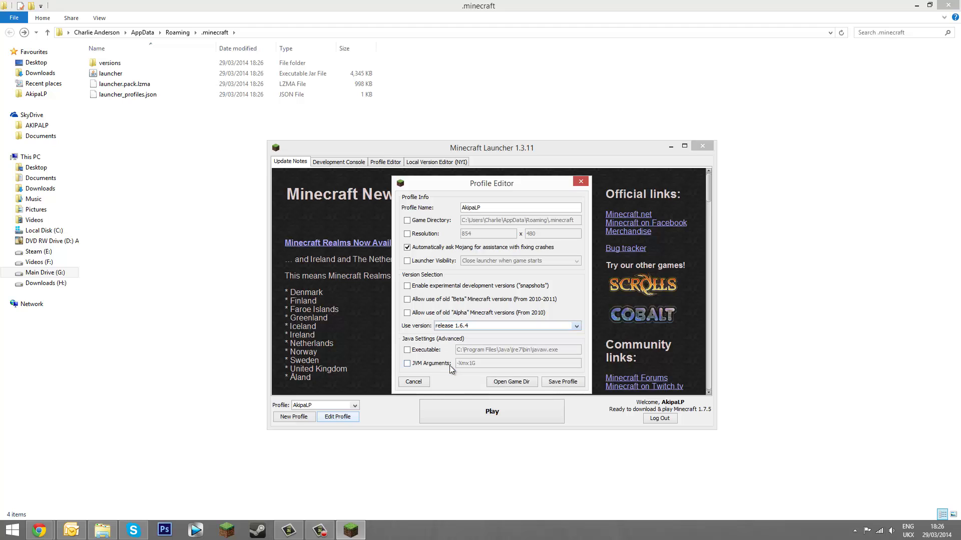
Save the 1.6.4 profile, run Minecraft 1.6.4 once, view Singleplayer, then quit the game
left_click(562, 382)
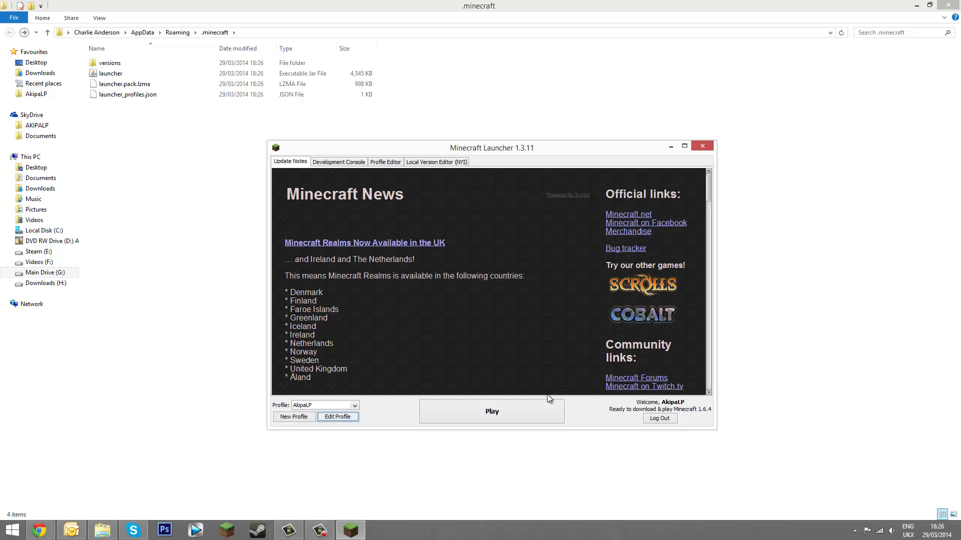
left_click(525, 415)
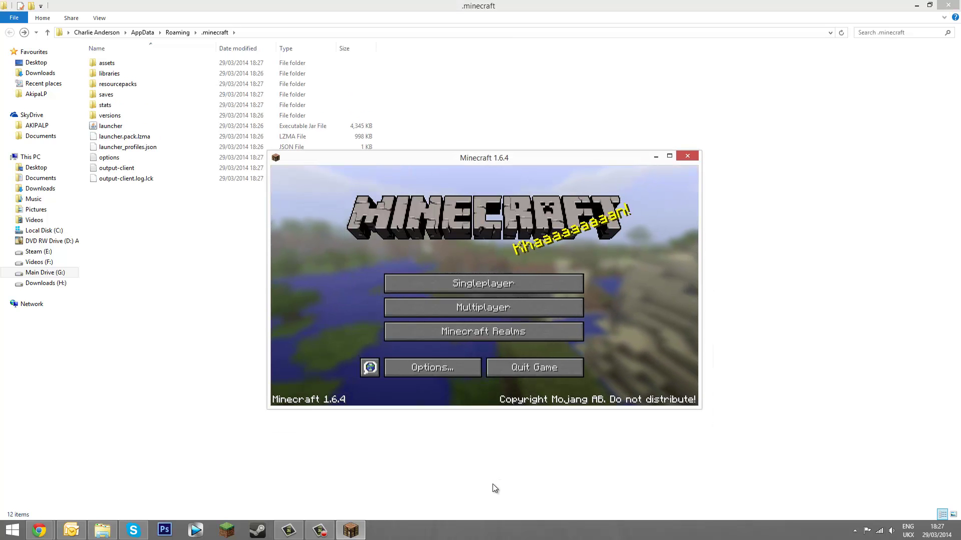
left_click(469, 282)
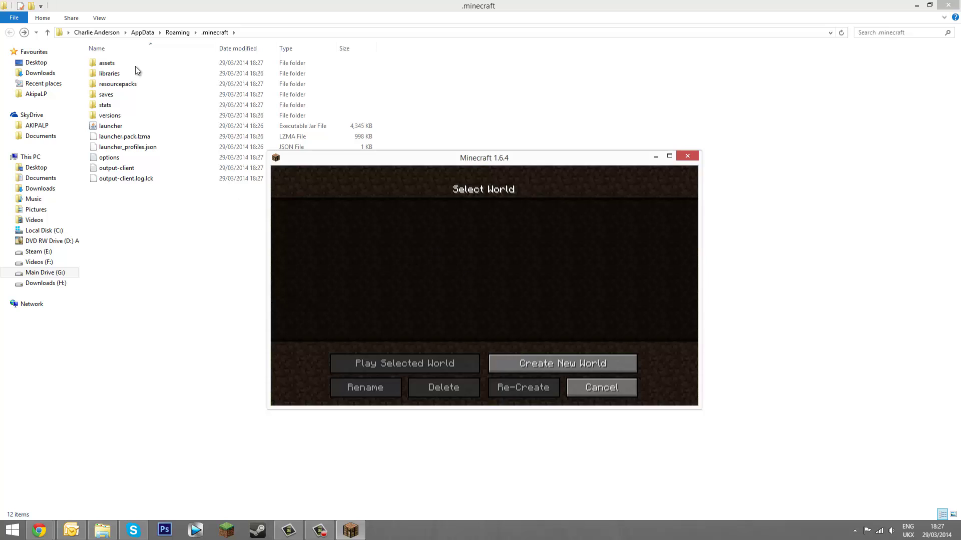
left_click(600, 395)
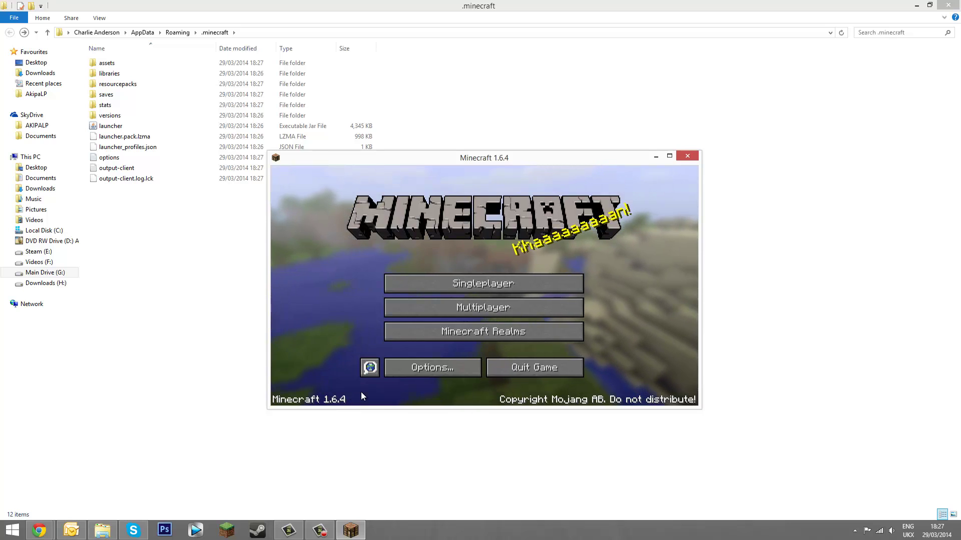
left_click(537, 367)
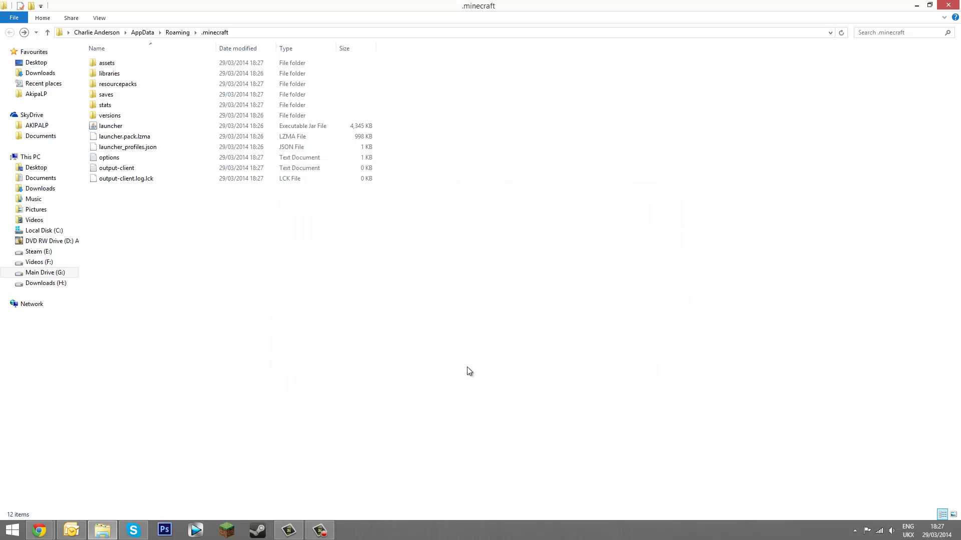
Download the Basic Life in the Woods pack from its web page
left_click(916, 5)
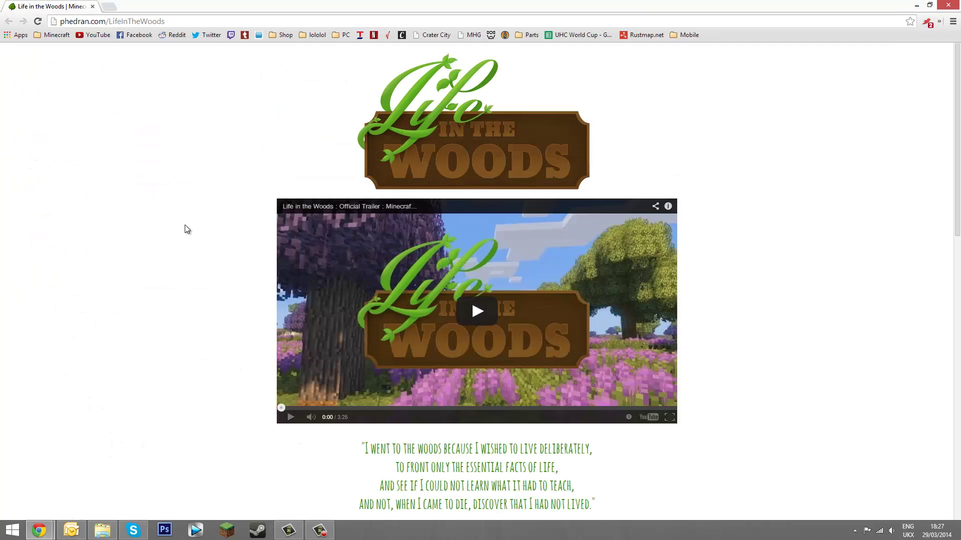
scroll(168, 191, "down", 9)
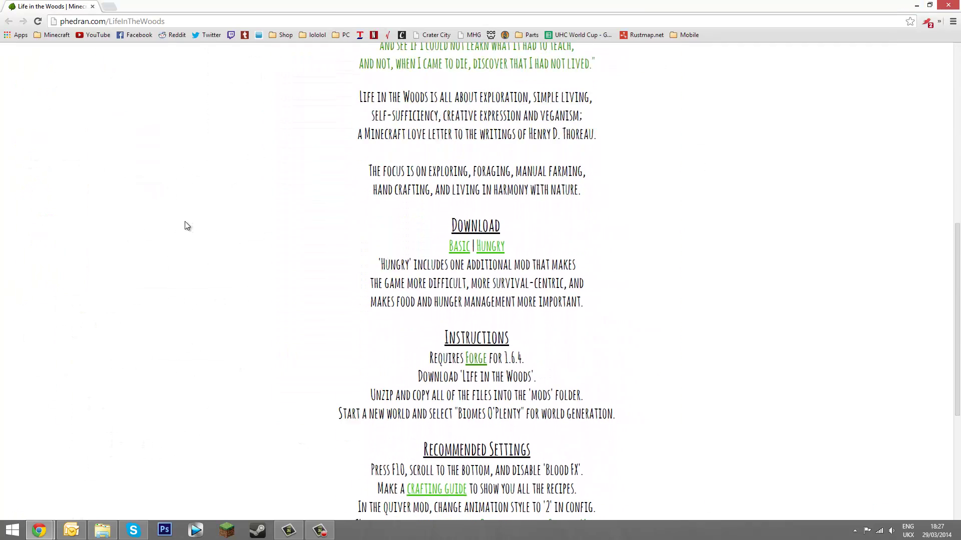
scroll(185, 220, "down", 1)
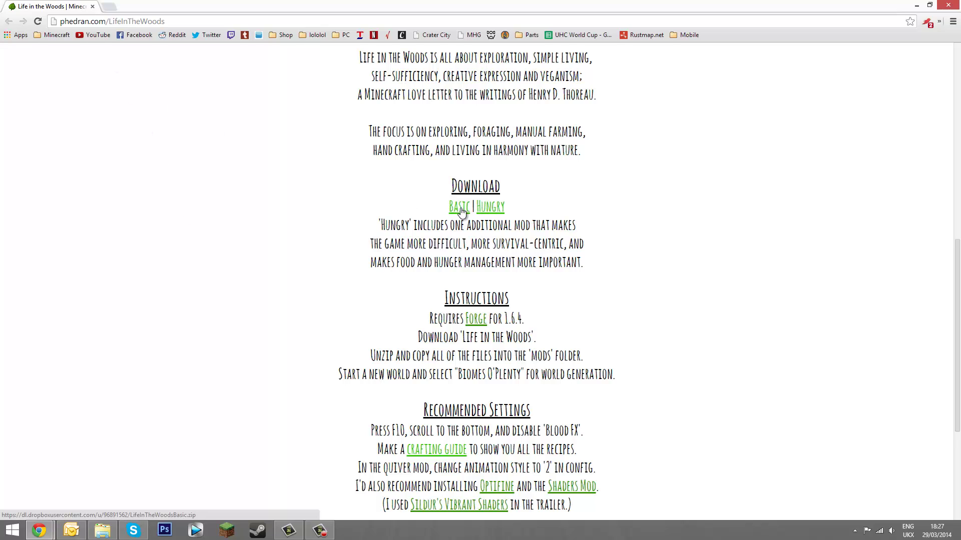
left_click(459, 209)
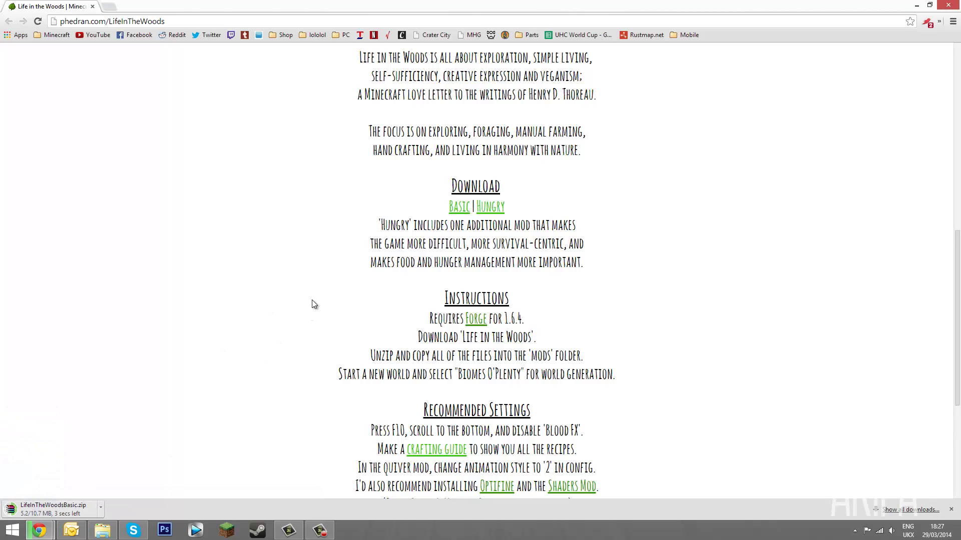
Open the Minecraft Forge Downloads page in a new tab and switch to it
scroll(346, 288, "down", 1)
middle_click(476, 259)
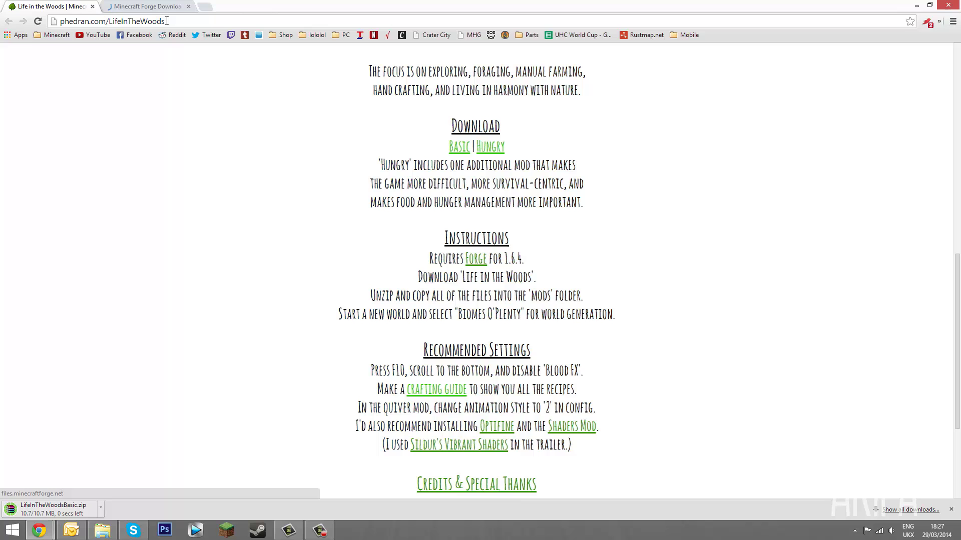
scroll(270, 274, "down", 1)
left_click(146, 6)
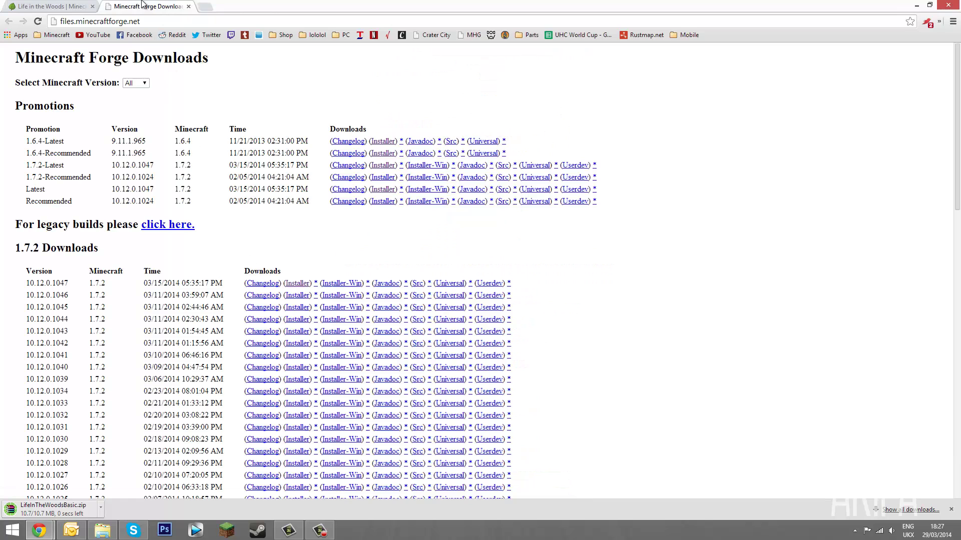
Search 'winrar' in a new tab to reach the RARLAB downloads page, and open This PC
left_click(203, 7)
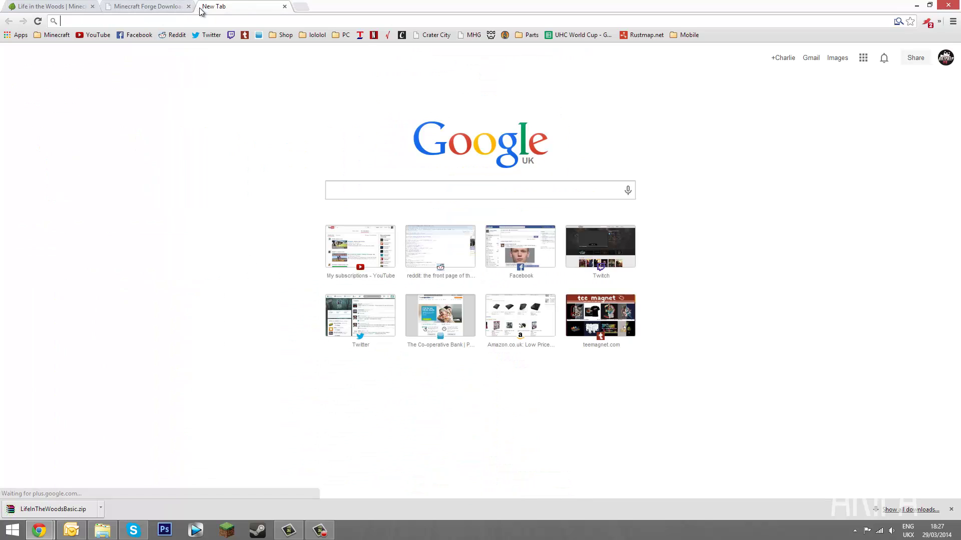
type("winrar")
key("BackSpace")
key("BackSpace")
key("BackSpace")
key("BackSpace")
type("nrar")
key("Return")
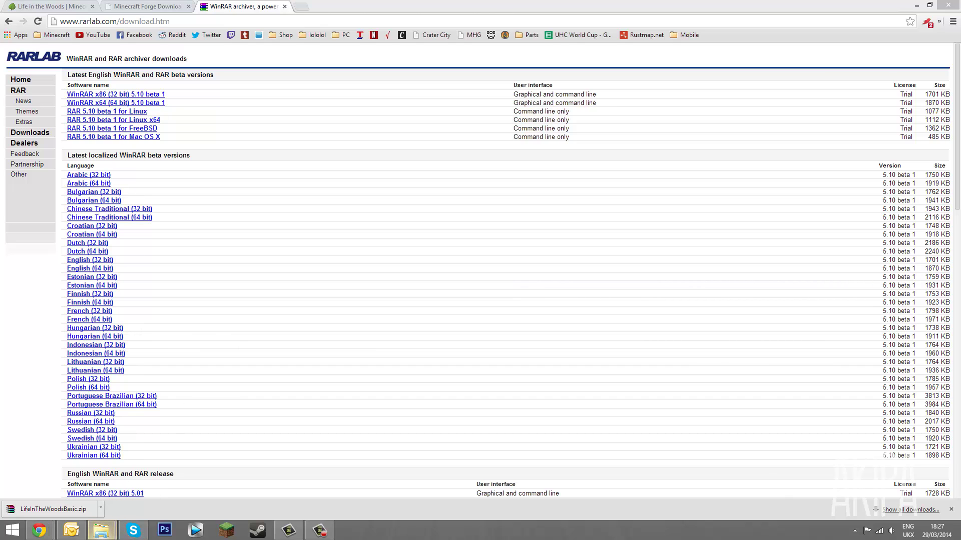
left_click(101, 530)
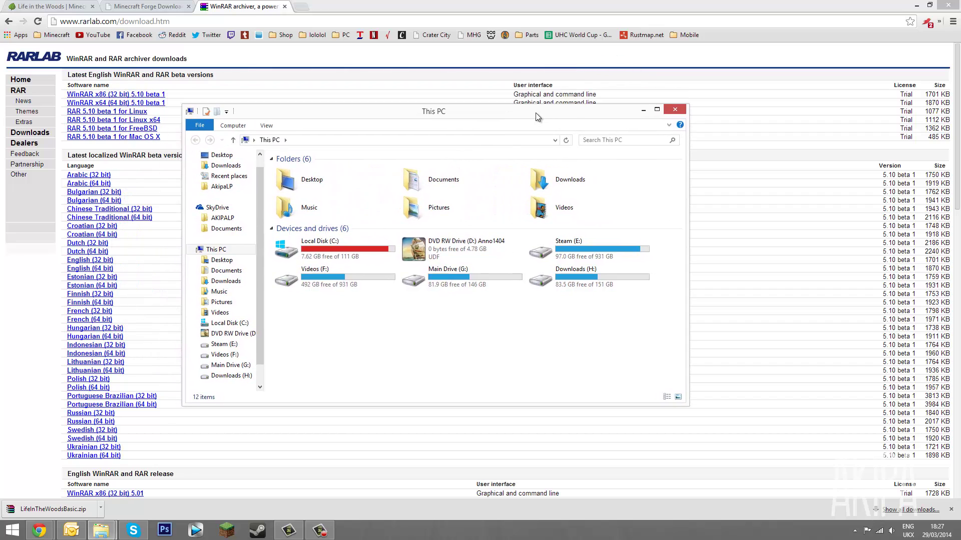
Confirm in This PC's Properties that the system is 64-bit, then close both windows
right_click(242, 250)
left_click(278, 374)
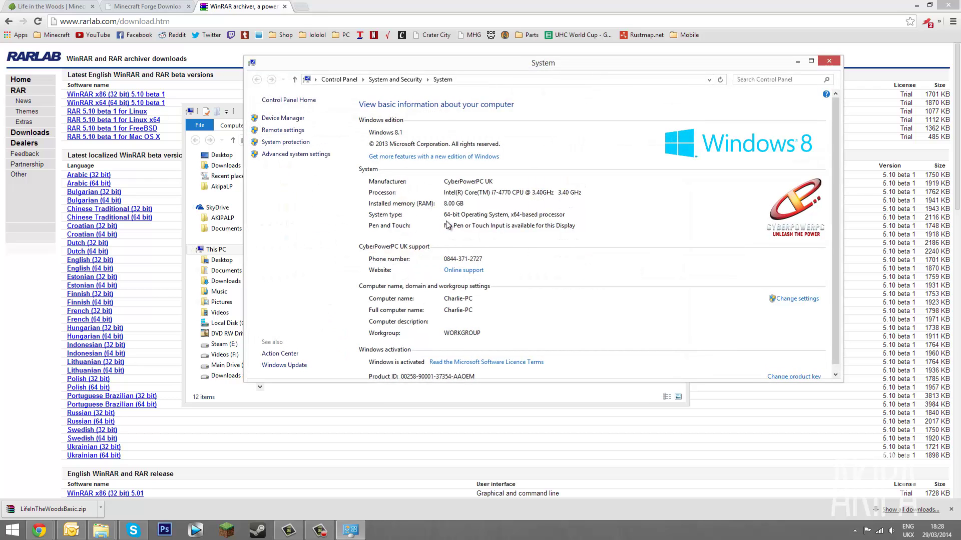
left_click(829, 61)
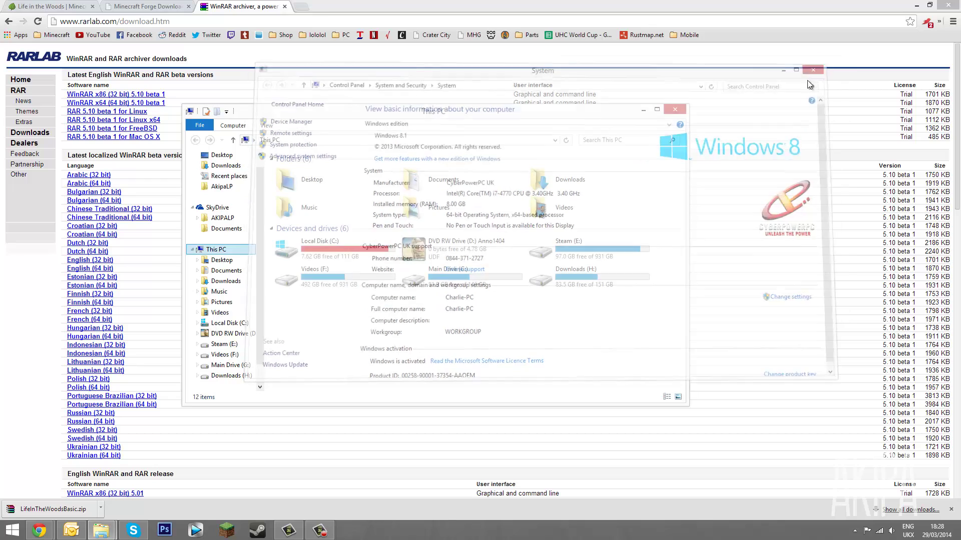
left_click(675, 110)
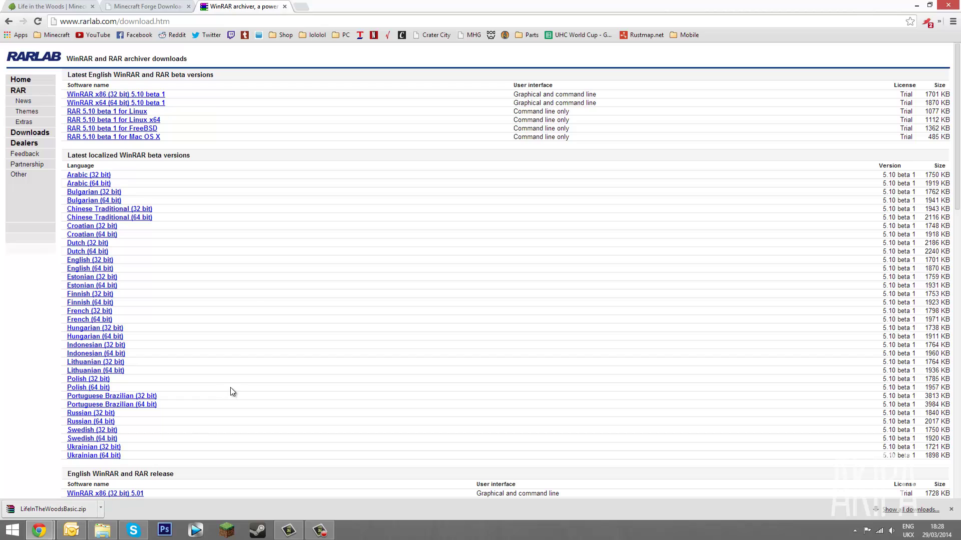
Download the Forge 1.6.4 installer and move it and the LifeInTheWoodsBasic zip to the desktop
left_click(284, 7)
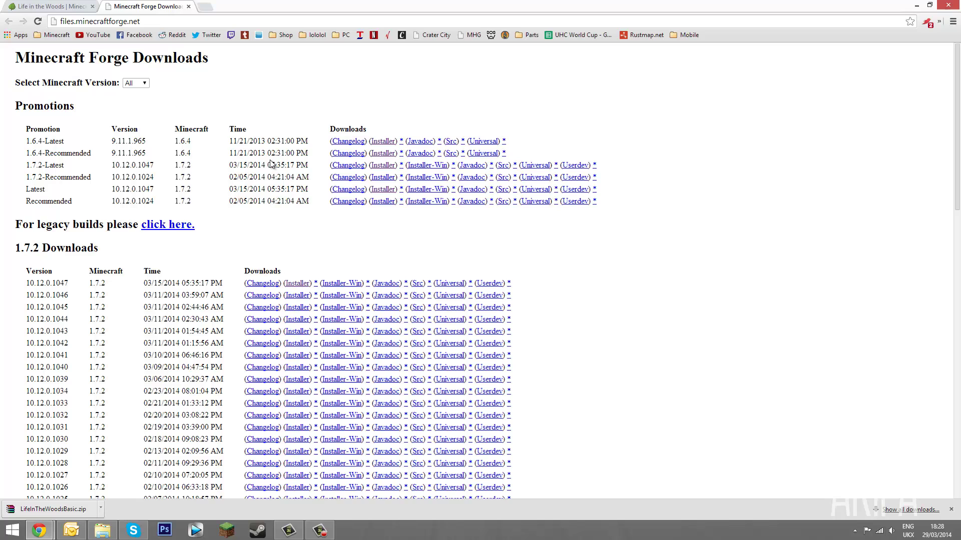
scroll(246, 201, "down", 15)
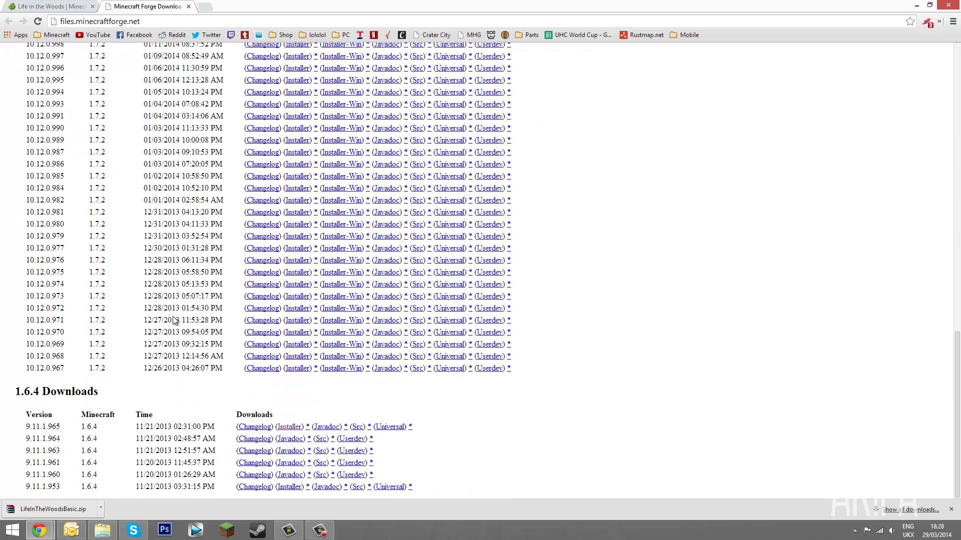
left_click(289, 428)
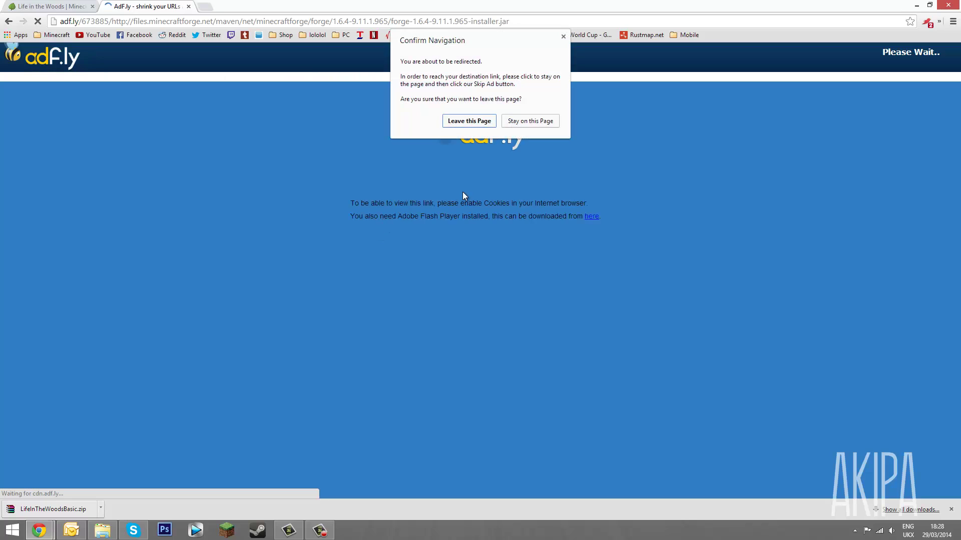
left_click(509, 122)
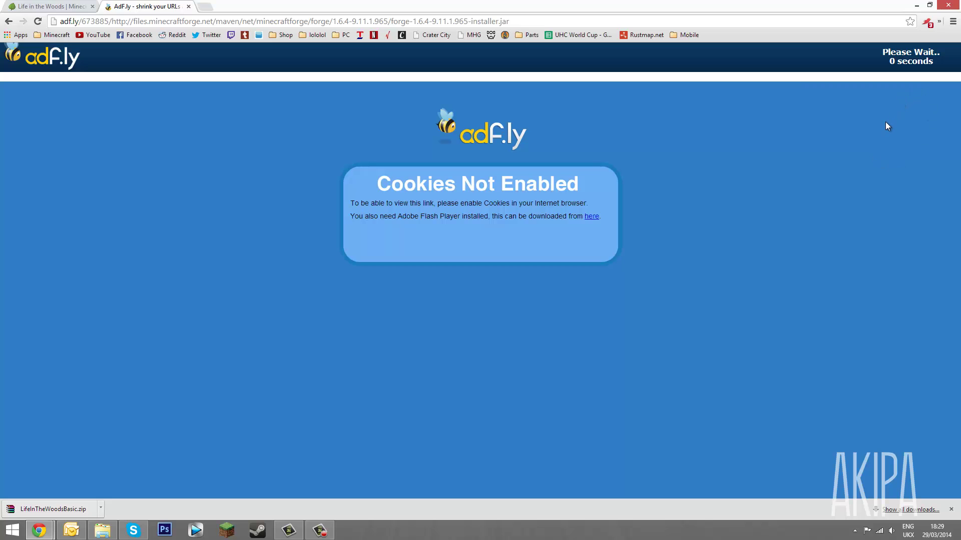
left_click(916, 61)
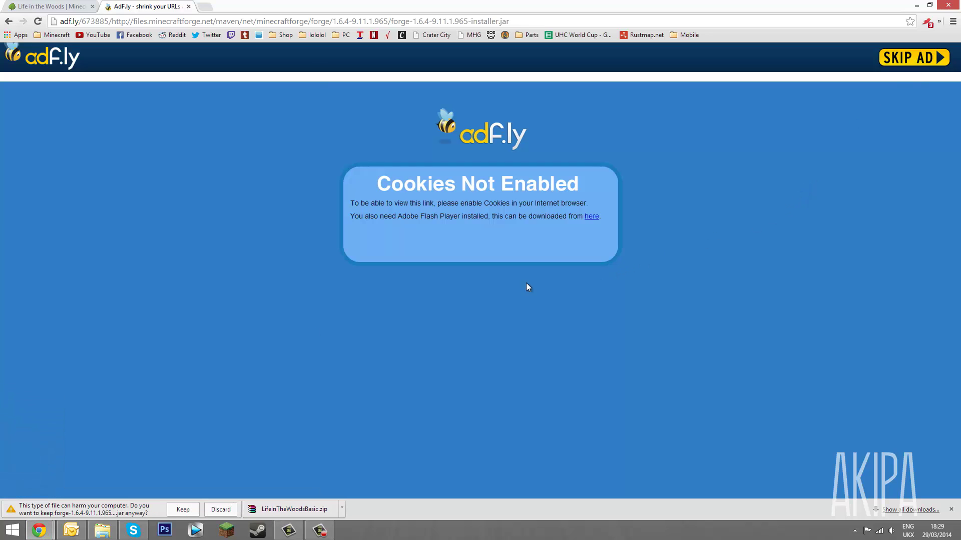
left_click(183, 509)
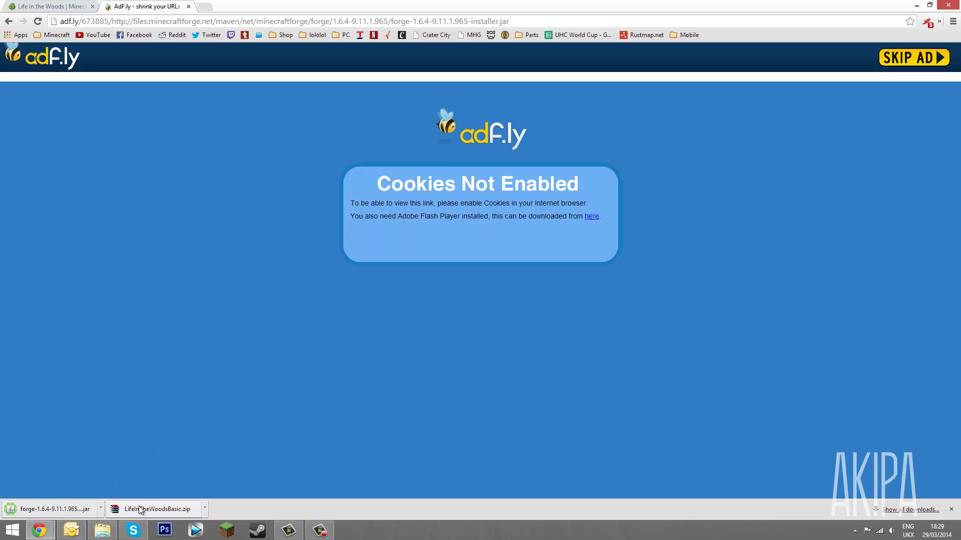
left_click_drag(139, 506, 533, 435)
left_click_drag(278, 362, 463, 420)
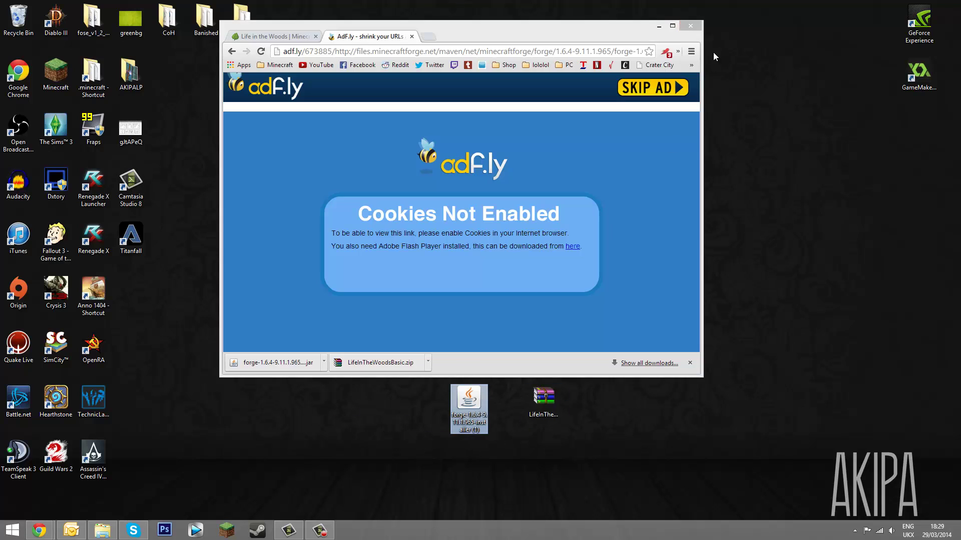
Run the forge-1.6.4-9.11.1.965 installer to install the Forge client profile
left_click(658, 27)
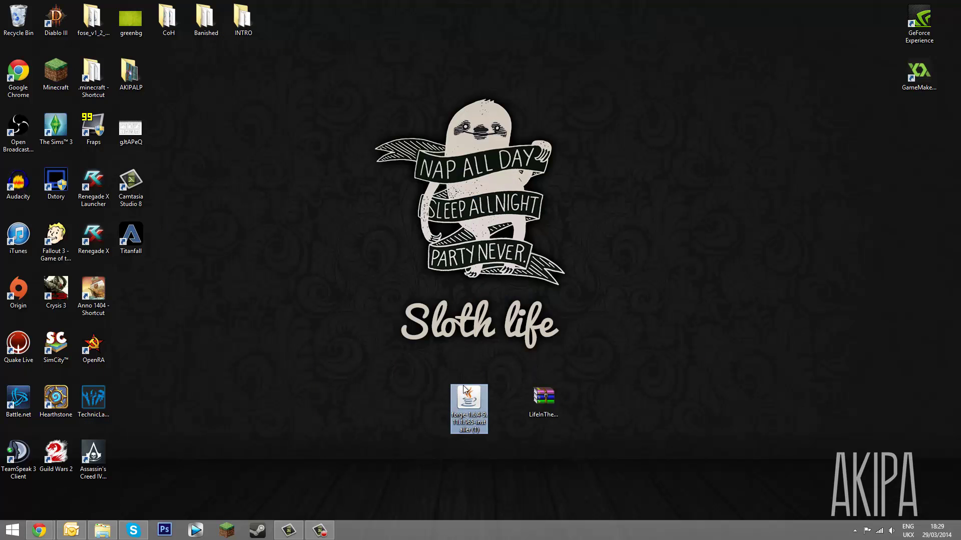
double_click(475, 403)
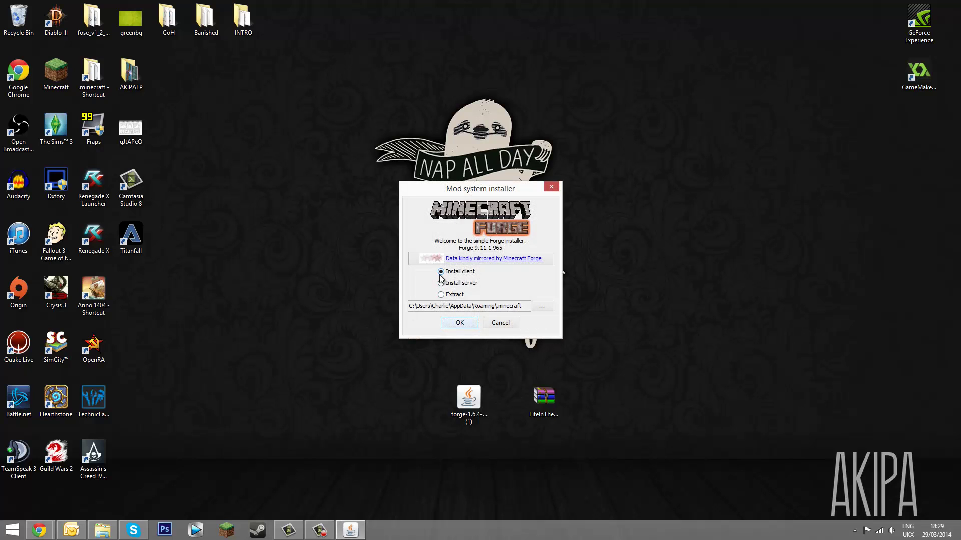
left_click(459, 323)
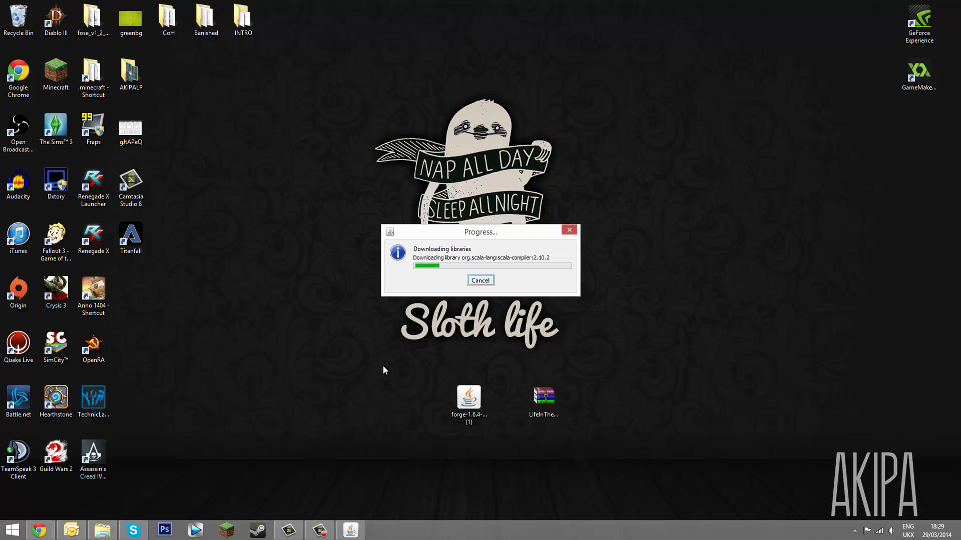
left_click(104, 530)
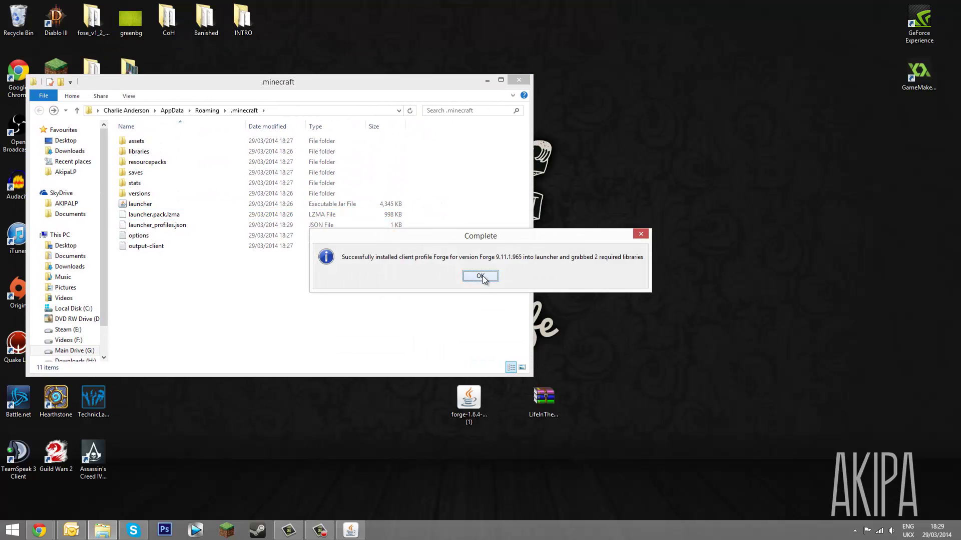
left_click(480, 276)
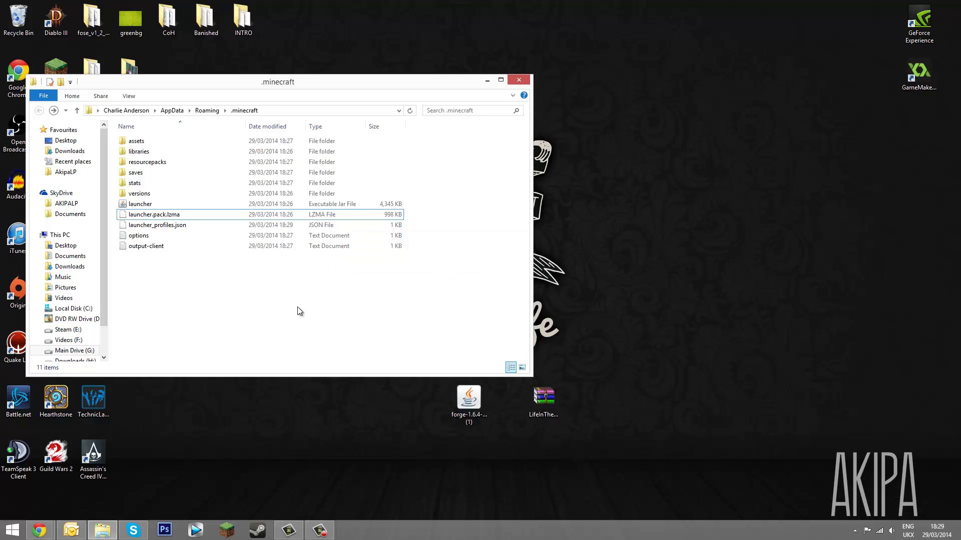
left_click(486, 81)
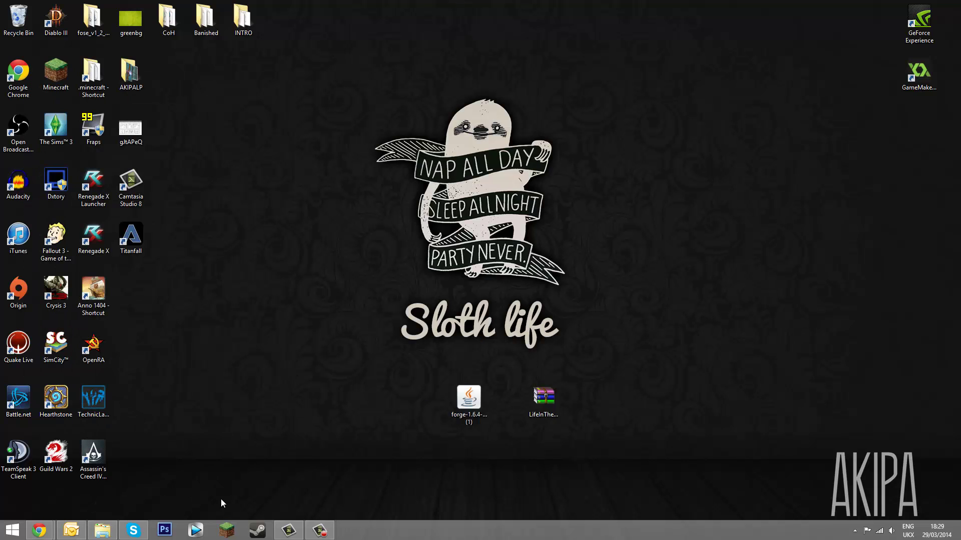
Start the Minecraft launcher and play the Forge profile
left_click(226, 530)
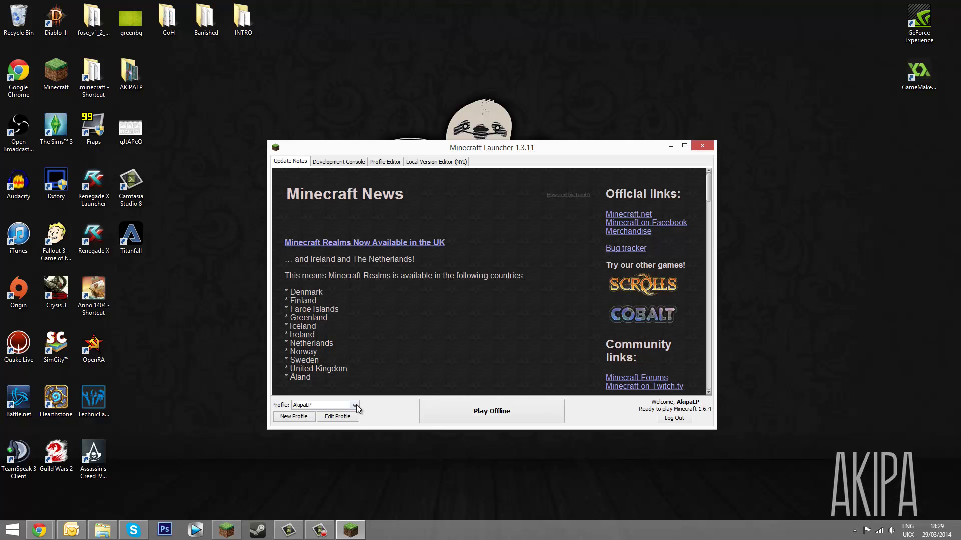
left_click(355, 405)
left_click(345, 423)
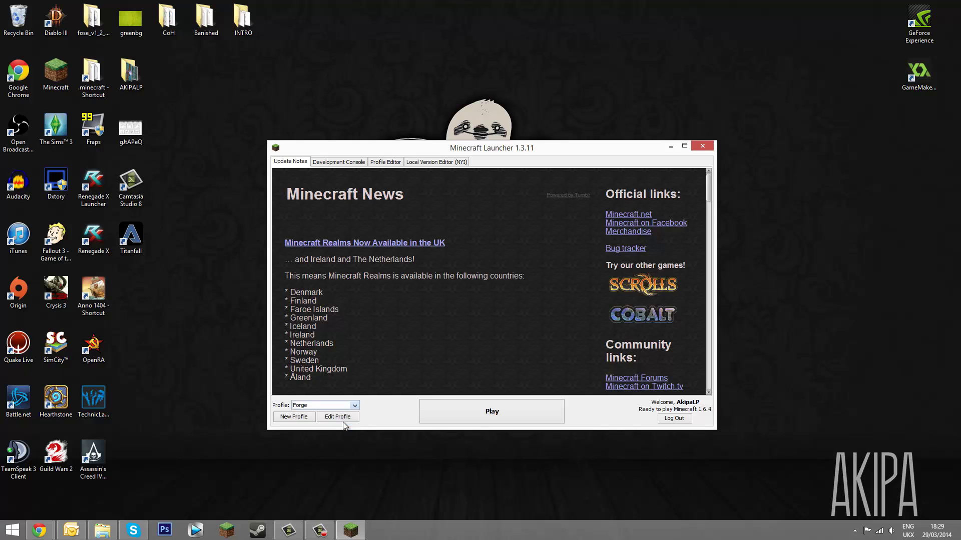
left_click(531, 277)
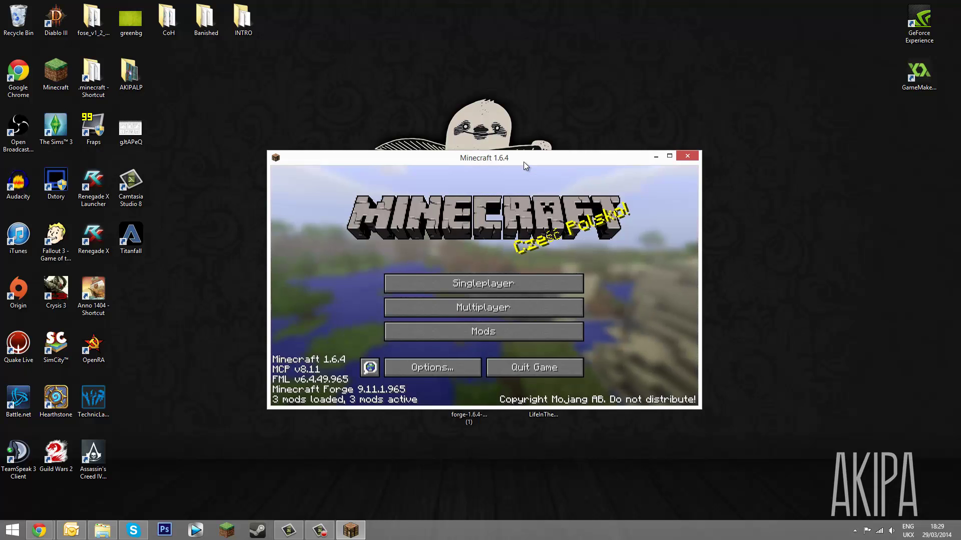
Maximize the game and confirm Forge 9.11.1.965 with 3 mods in the Mods list
double_click(523, 161)
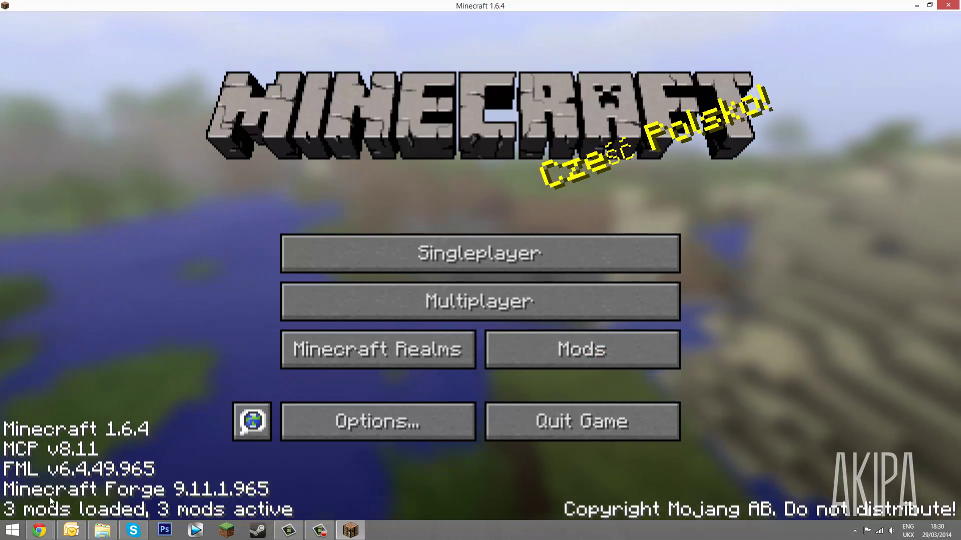
left_click(547, 358)
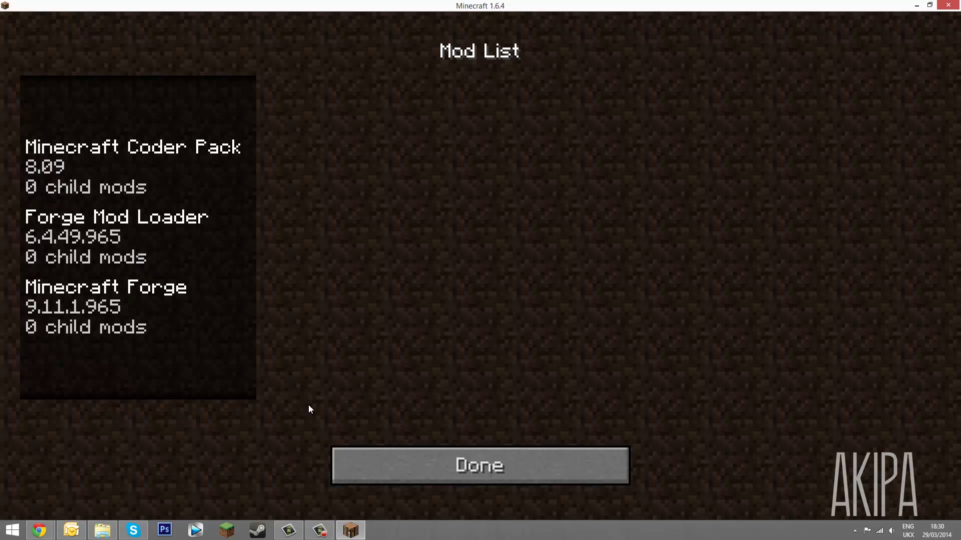
left_click(395, 459)
Quit Minecraft and open LifeInTheWoodsBasic.zip in WinRAR, snapped to the right half
left_click(550, 422)
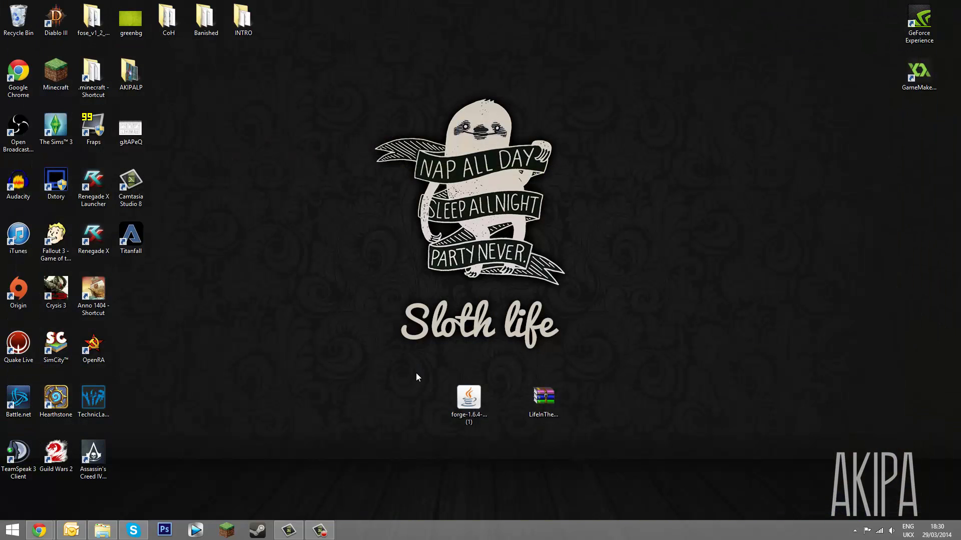
right_click(539, 399)
mouse_move(572, 289)
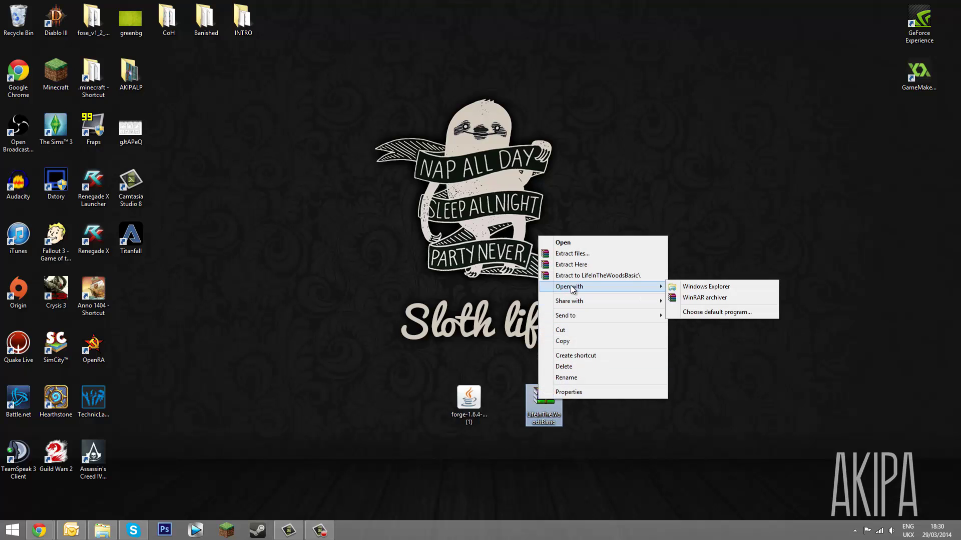
left_click(715, 298)
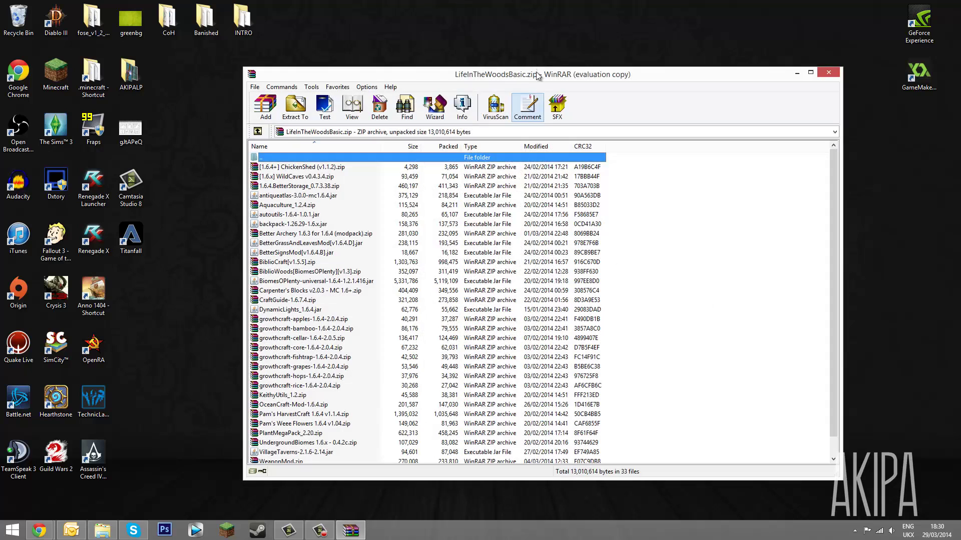
key("super+Right")
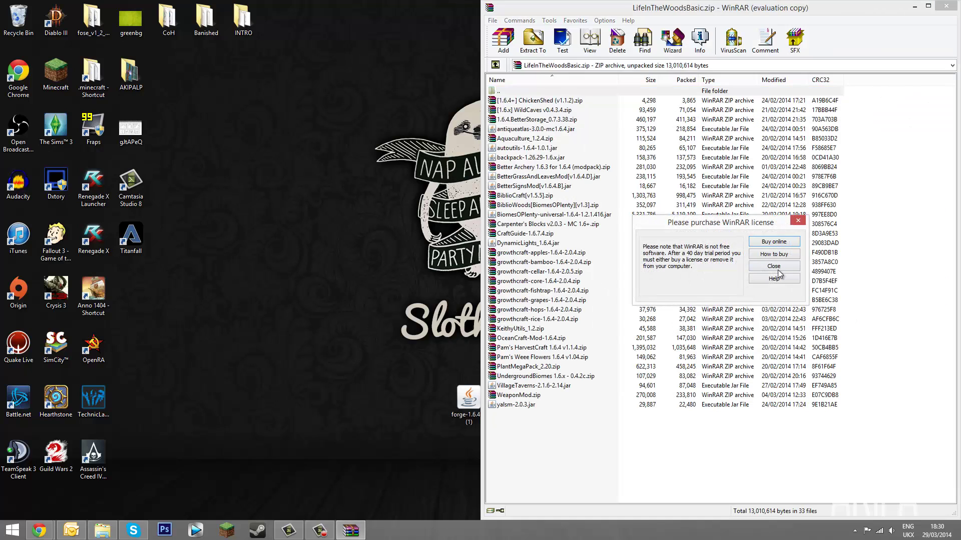
left_click(778, 268)
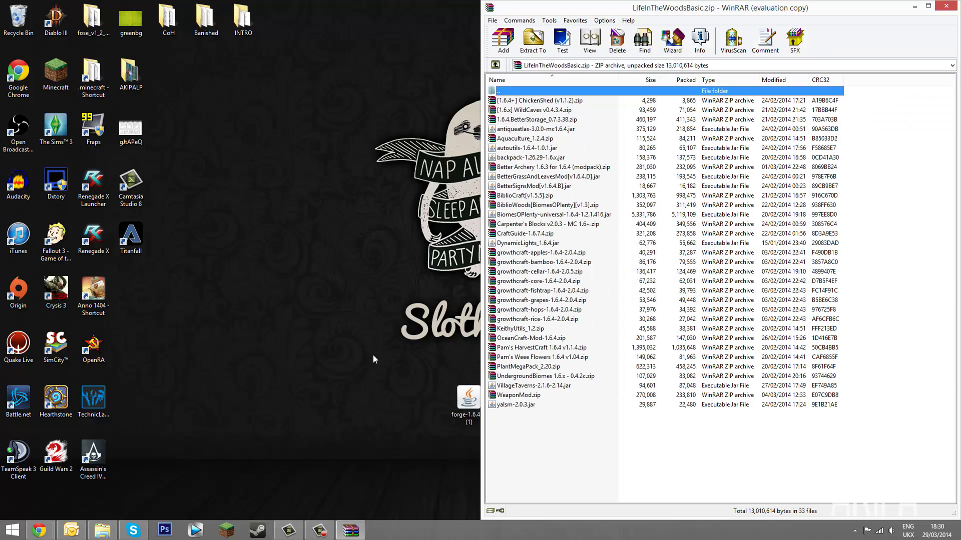
Extract all 33 mod files into .minecraft\mods, close WinRAR and restart the launcher
left_click(102, 530)
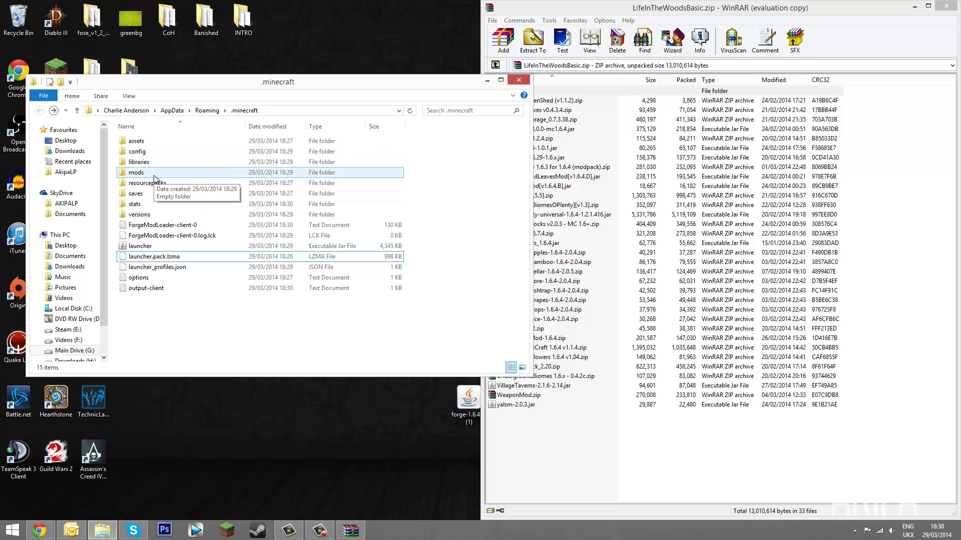
double_click(154, 178)
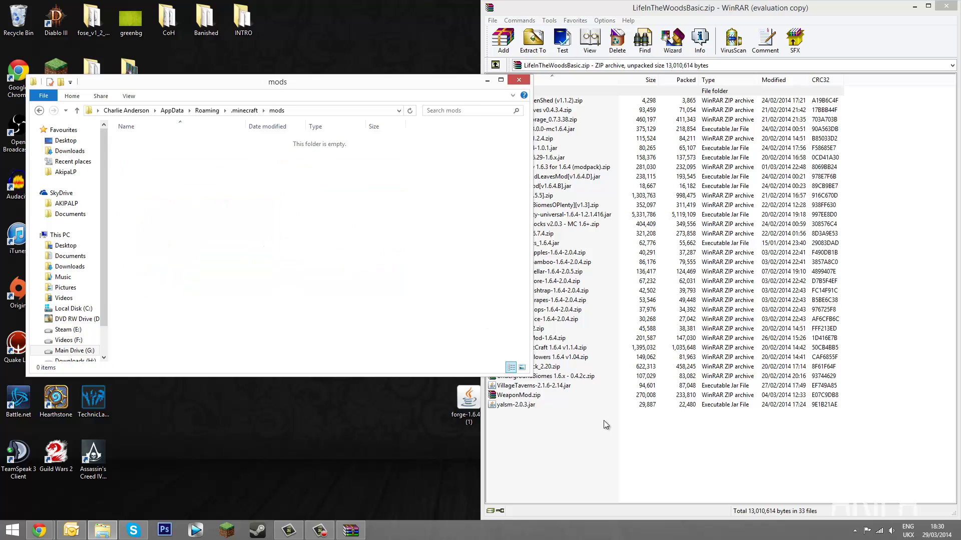
left_click_drag(642, 465, 545, 102)
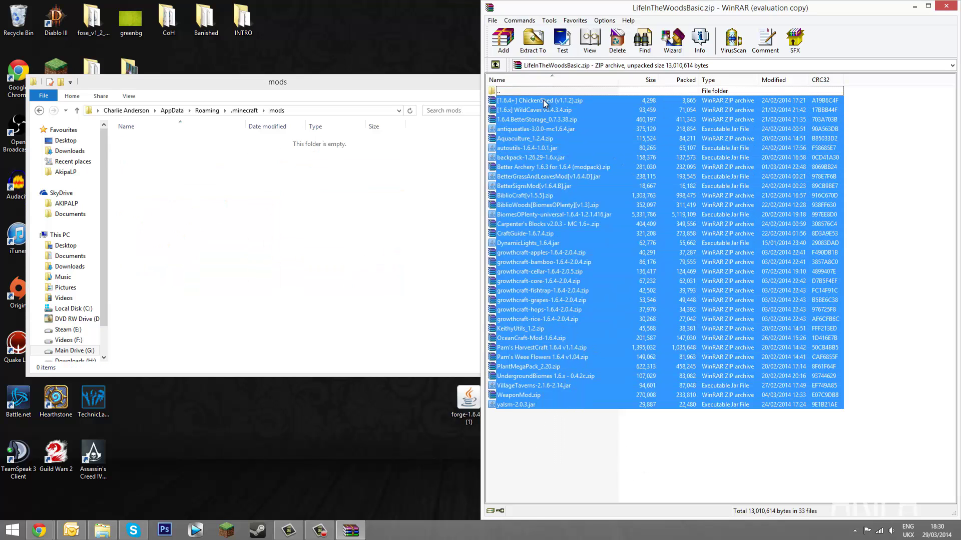
left_click(542, 450)
left_click(566, 234)
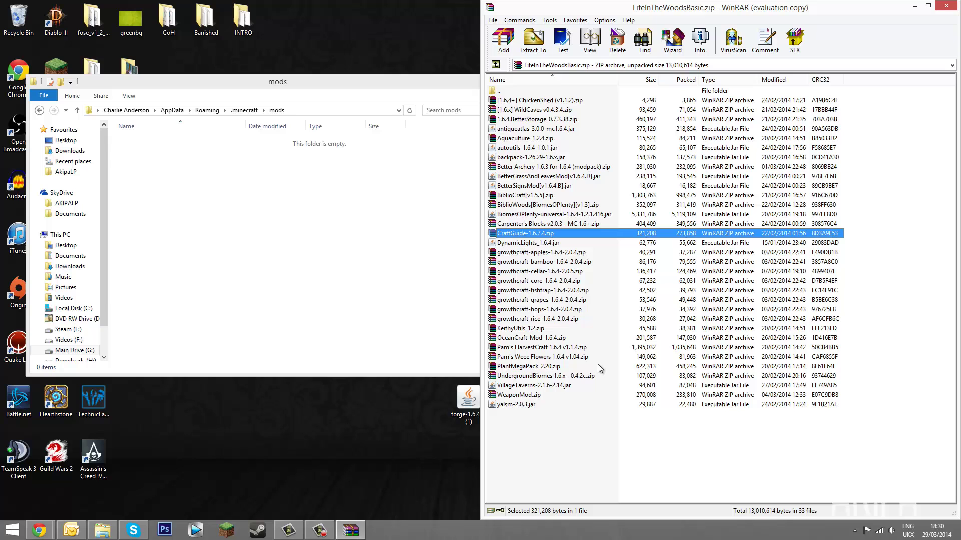
key("ctrl+a")
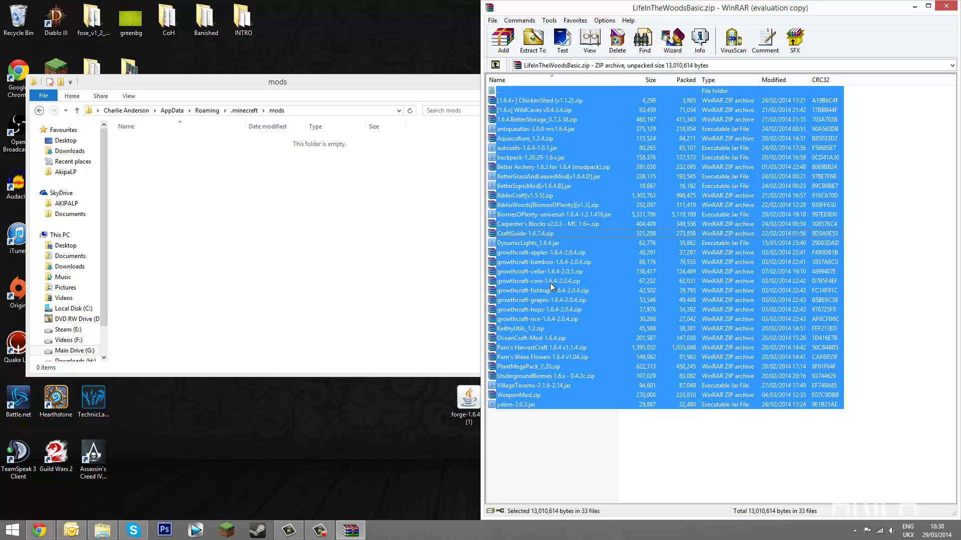
left_click_drag(552, 286, 343, 205)
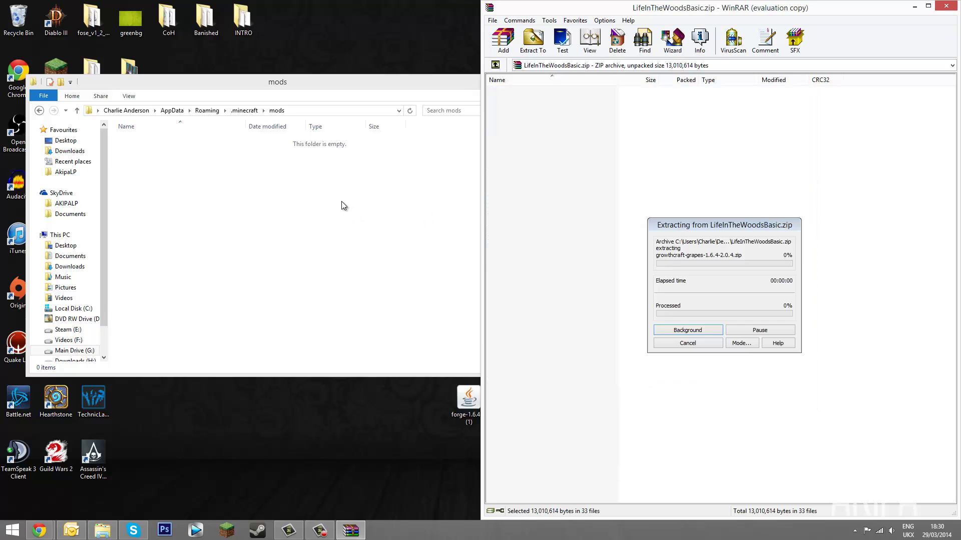
left_click(453, 233)
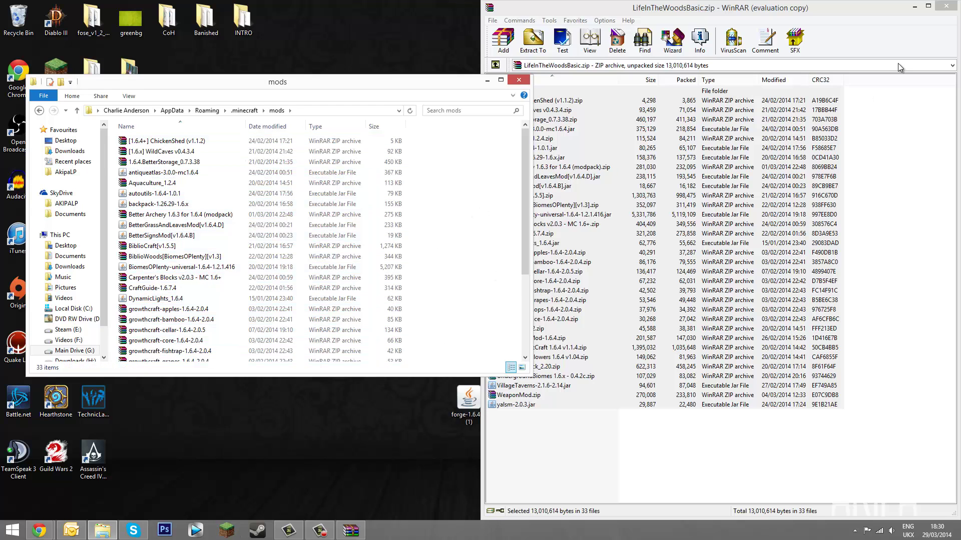
key("alt+F4")
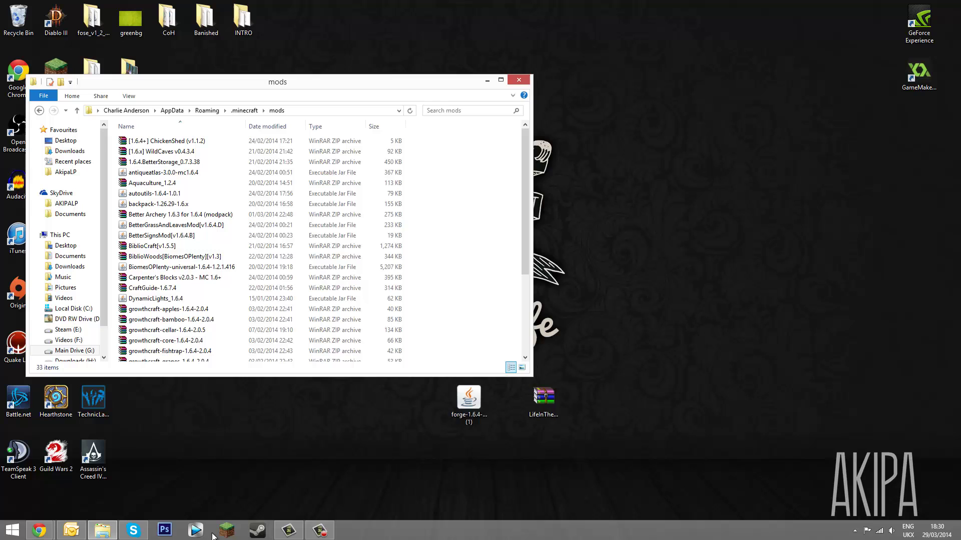
left_click(225, 532)
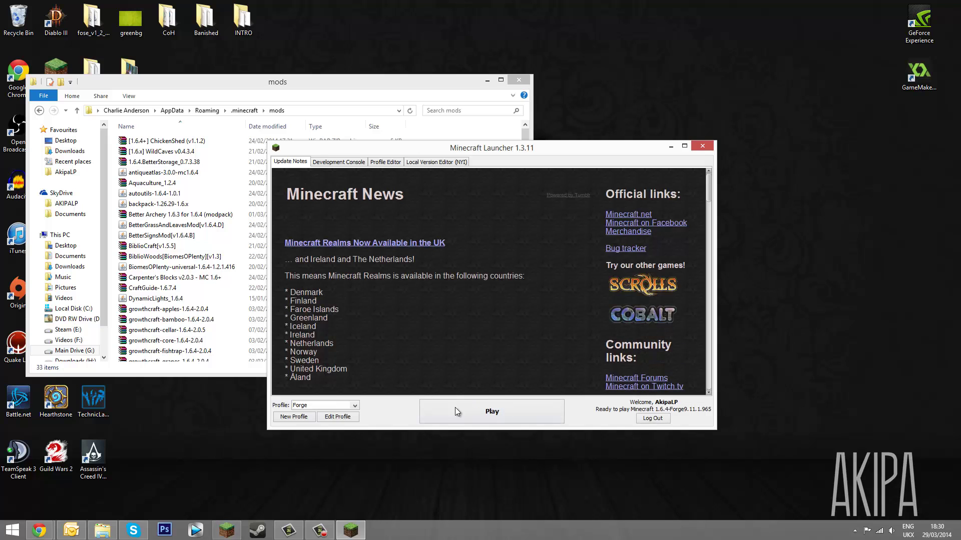
Play the Forge profile and let Minecraft 1.6.4 load with 44 mods active
left_click(455, 407)
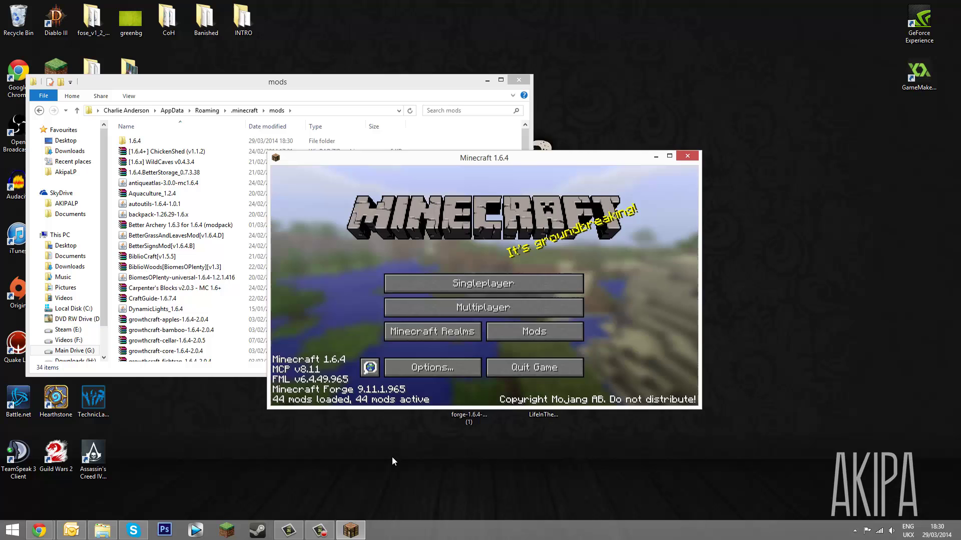
Maximize the game and set GUI Scale to Small in Video Settings
double_click(512, 162)
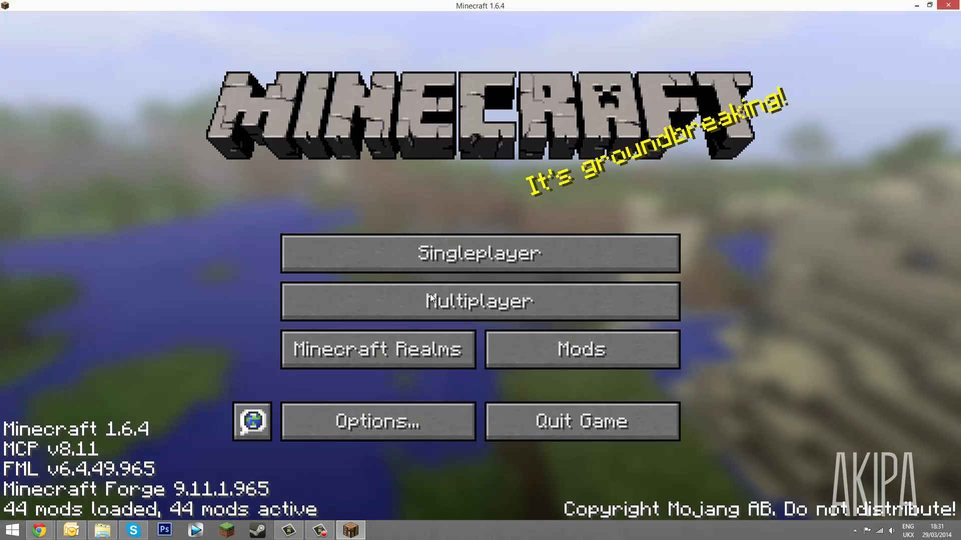
left_click(356, 427)
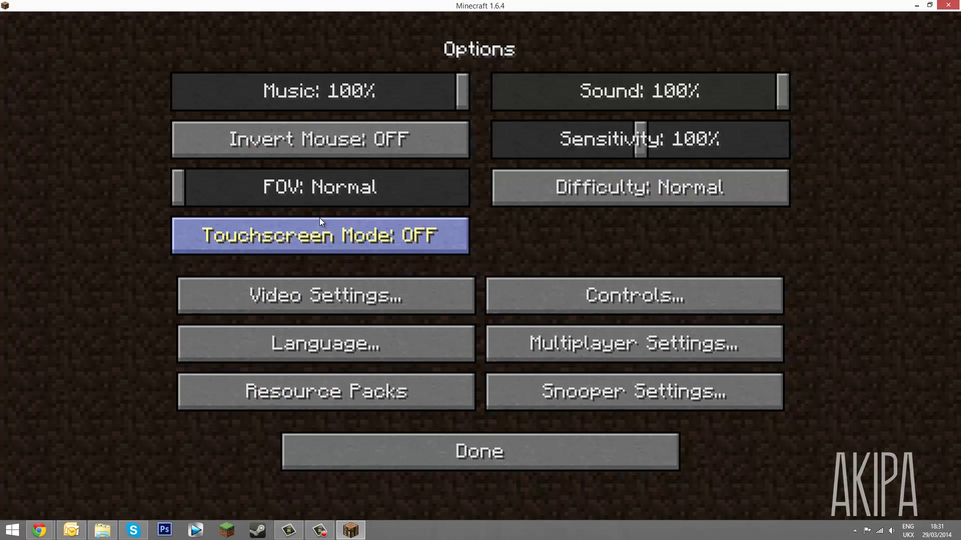
left_click(300, 284)
left_click(273, 238)
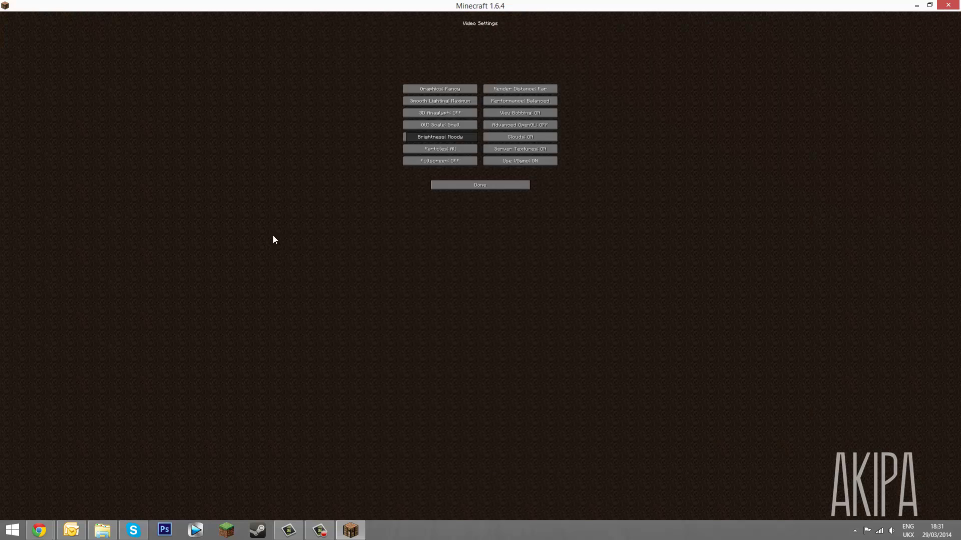
left_click(423, 125)
left_click(452, 280)
left_click(497, 279)
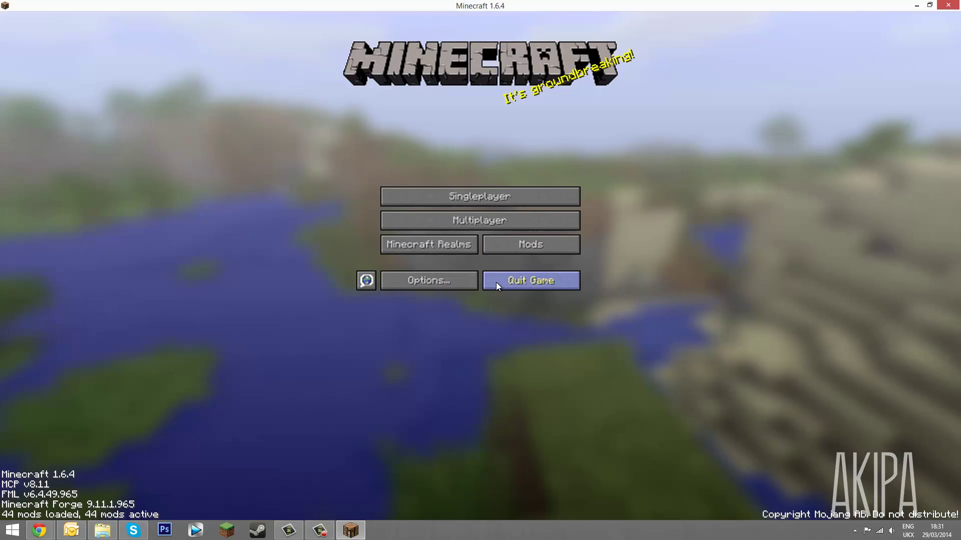
Scroll through the Mods list to verify the Life in the Woods mods are loaded
left_click(512, 247)
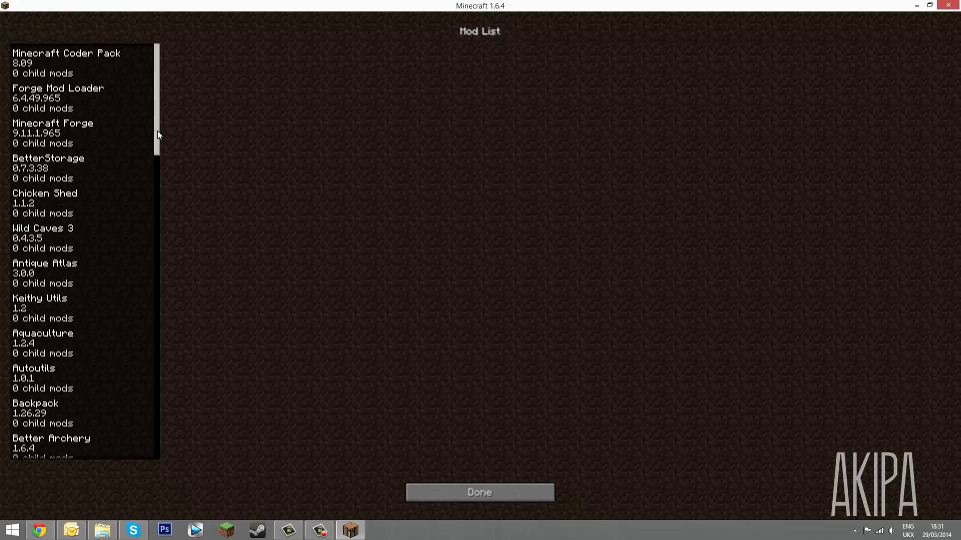
left_click_drag(158, 131, 239, 452)
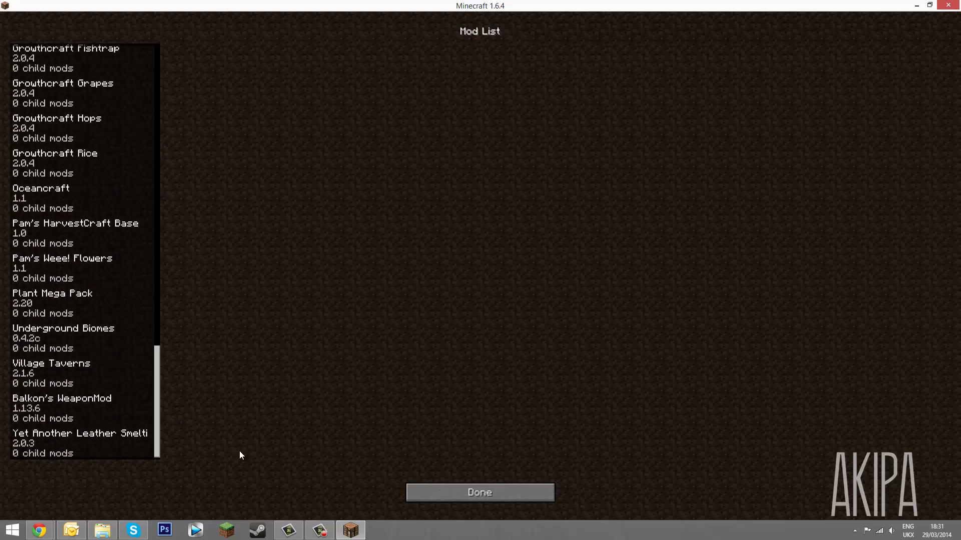
left_click(459, 493)
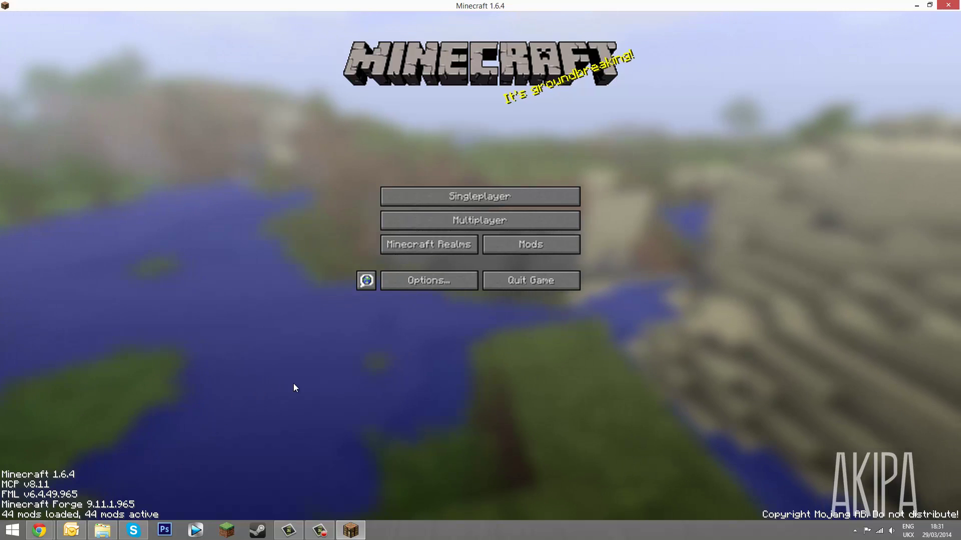
Start a new singleplayer world with game mode set to Creative
left_click(445, 197)
left_click(580, 479)
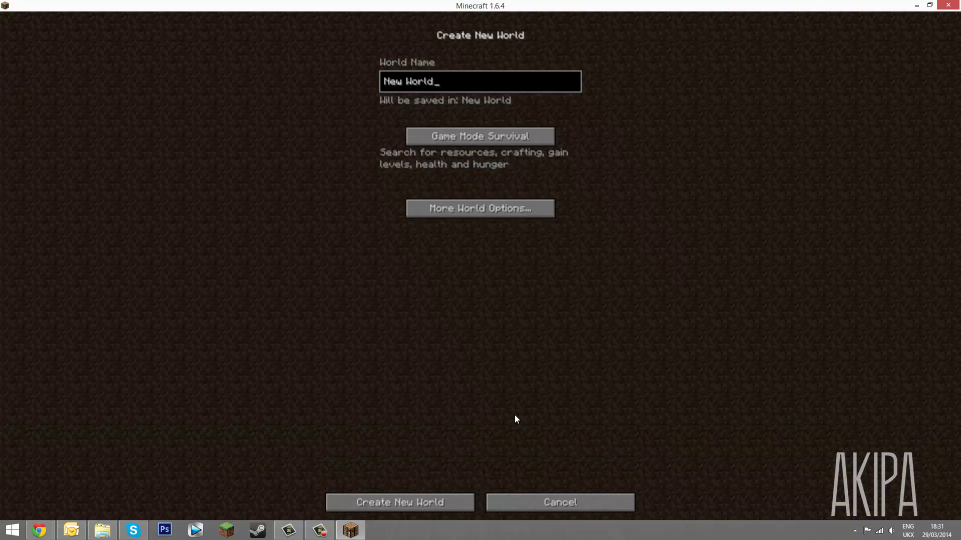
left_click(464, 134)
left_click(515, 141)
left_click(503, 142)
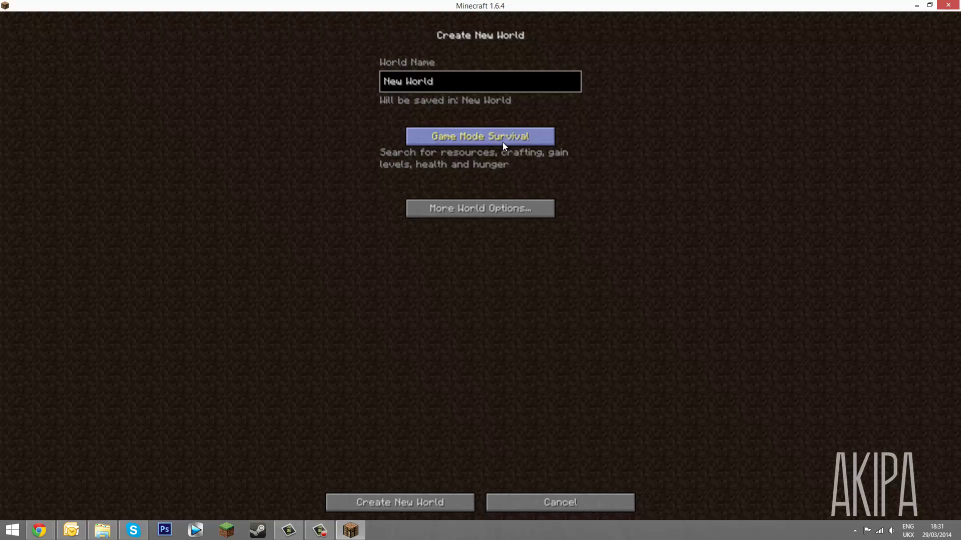
left_click(502, 142)
Set the world type to Biomes O' Plenty and create the world
left_click(500, 208)
left_click(551, 125)
left_click(551, 125)
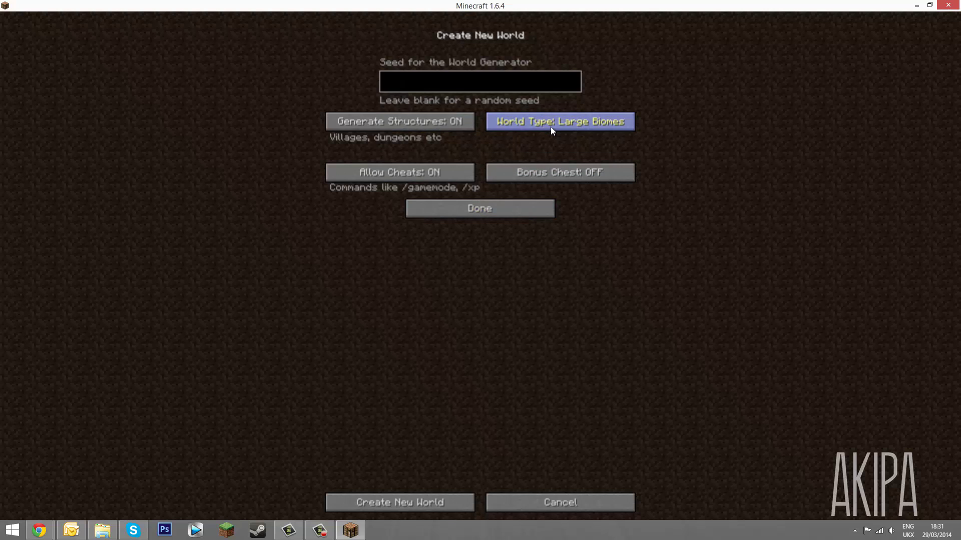
left_click(550, 125)
left_click(420, 503)
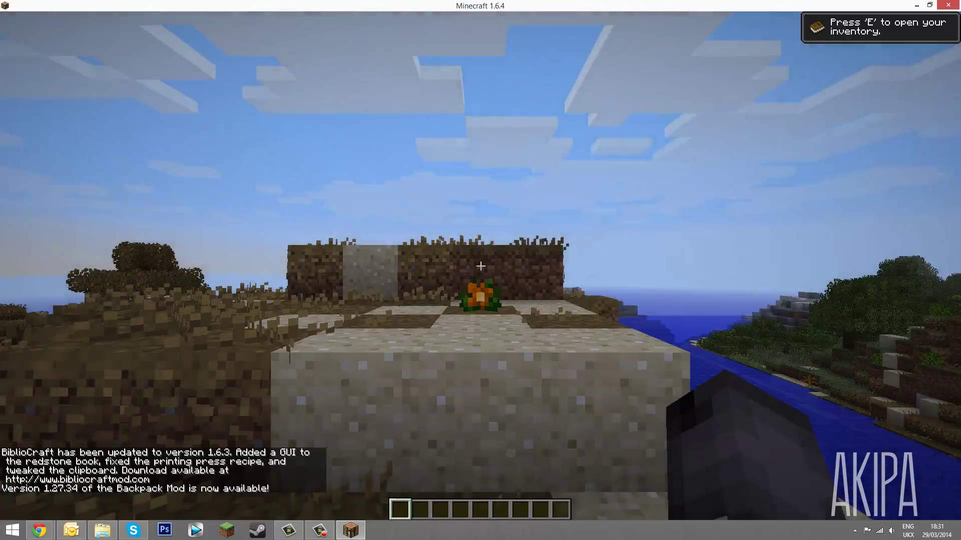
Walk over the sand step and dirt ledge onto the plain toward the wolves
key("w")
key("space")
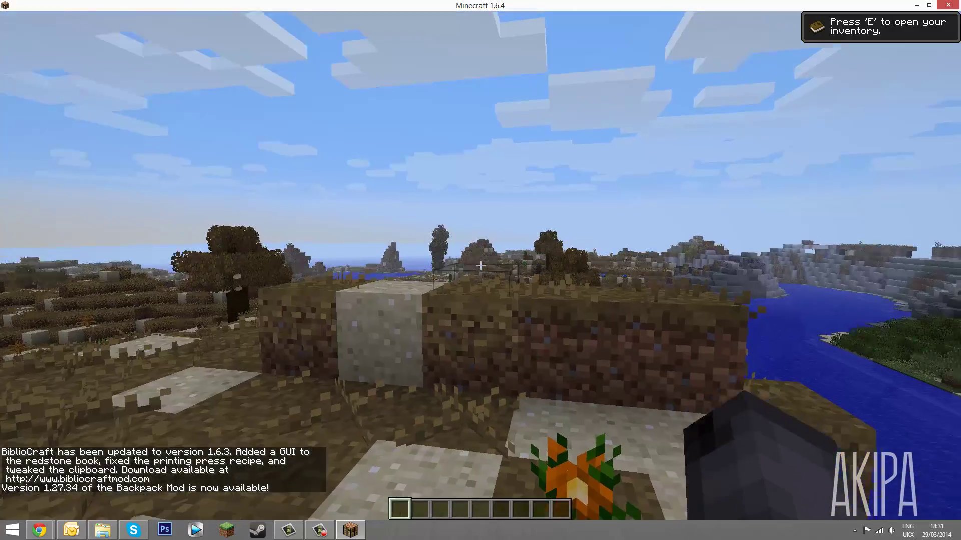
key("w")
key("space")
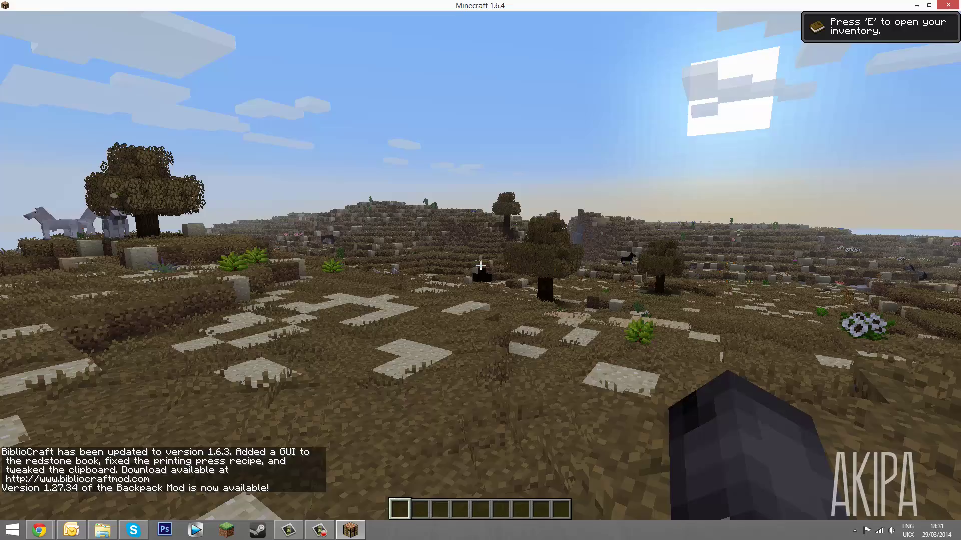
key("w")
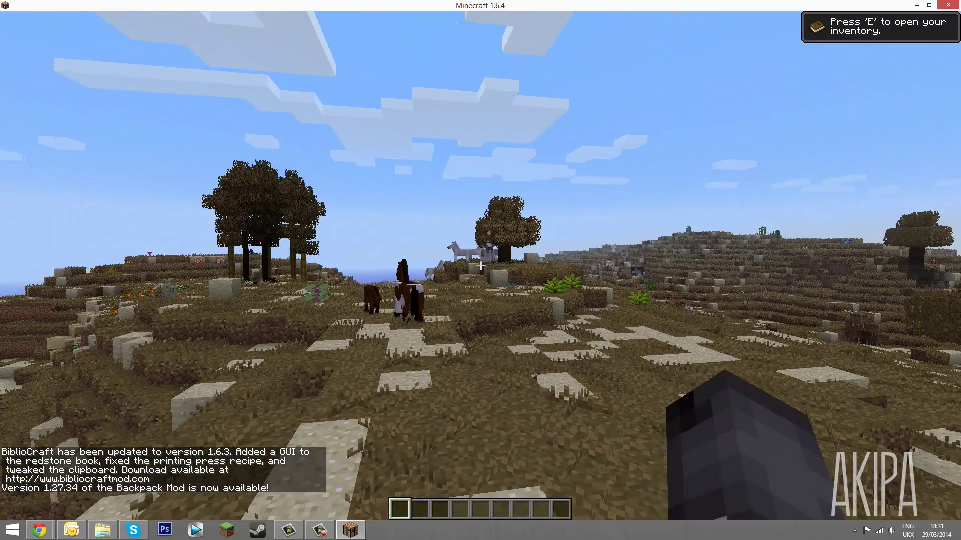
Save and quit to the title screen, then quit Minecraft to the desktop
key("Escape")
left_click(491, 257)
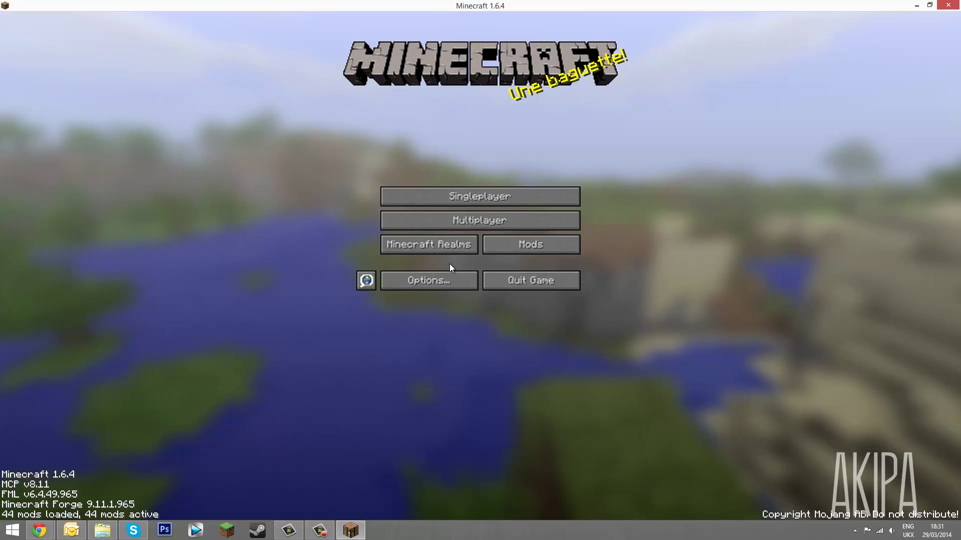
left_click(496, 282)
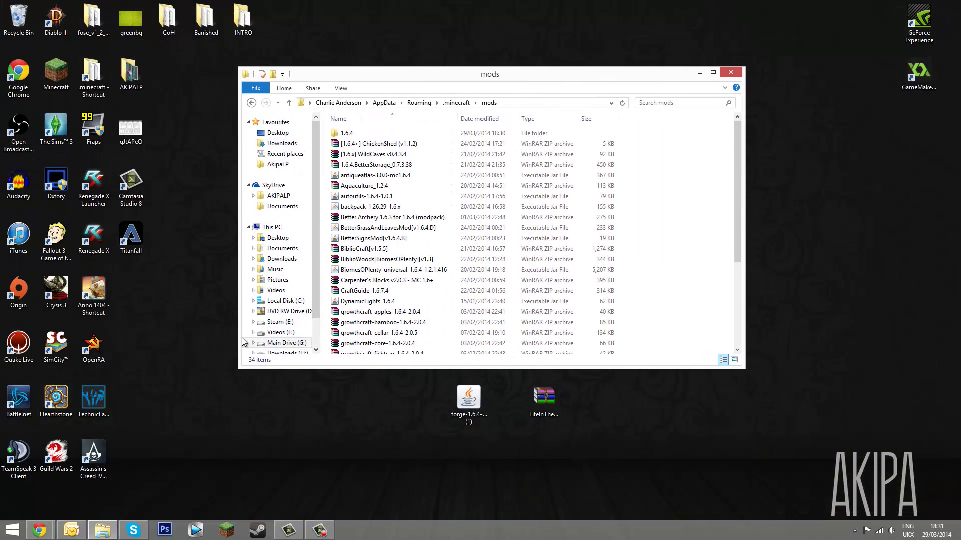
Make the mods folder window taller and bring Chrome back to the front
left_click_drag(392, 368, 392, 457)
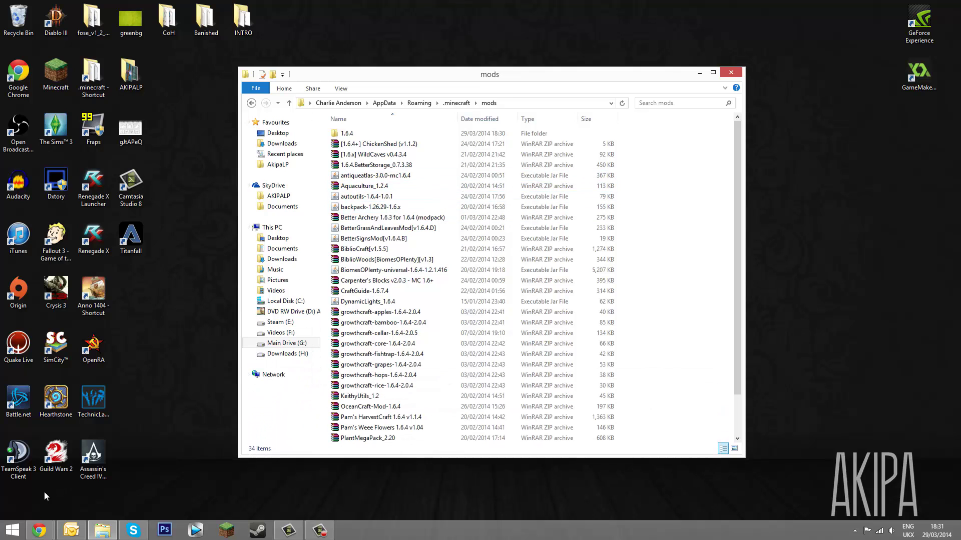
left_click(41, 529)
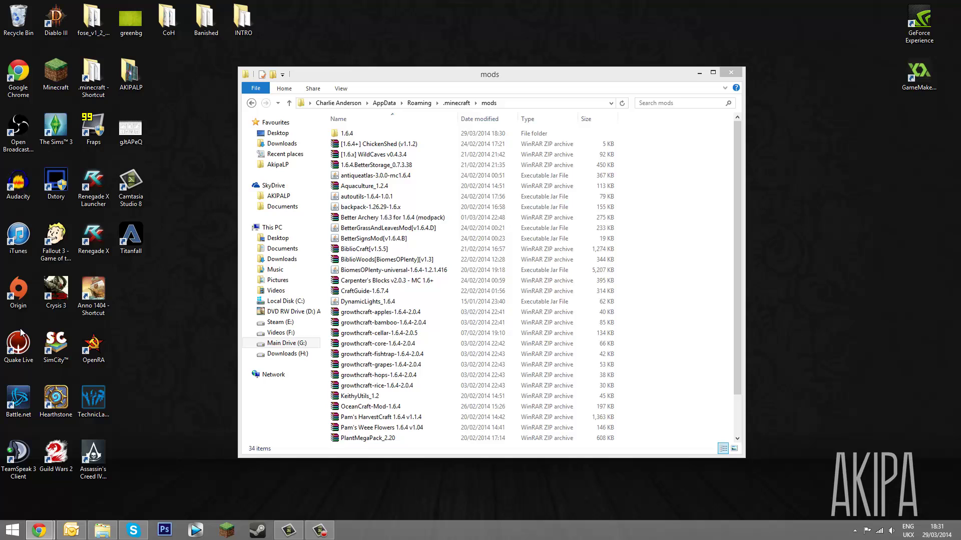
Maximize Chrome, close the adf.ly tab, and open the Shaders Mod and Sildur's threads in new tabs
left_click(185, 445)
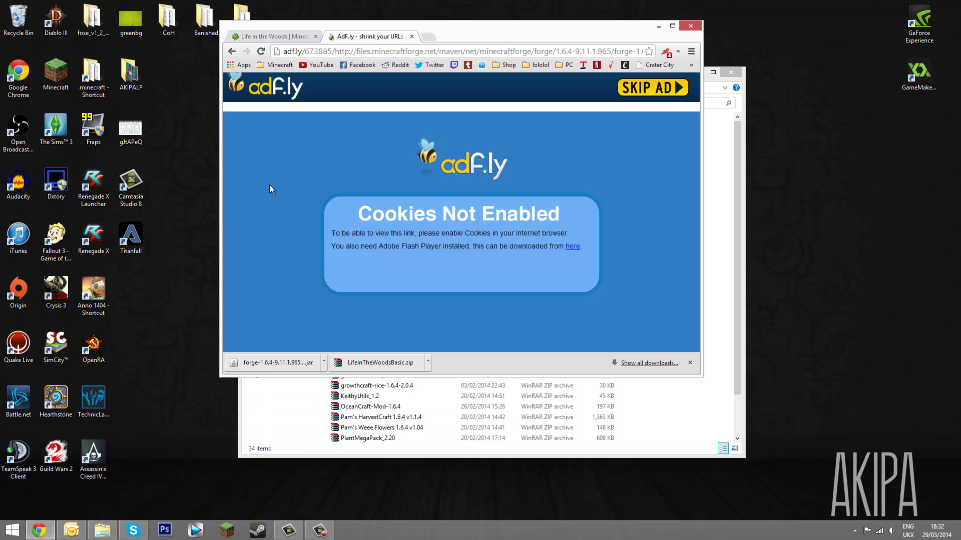
double_click(513, 38)
left_click(189, 7)
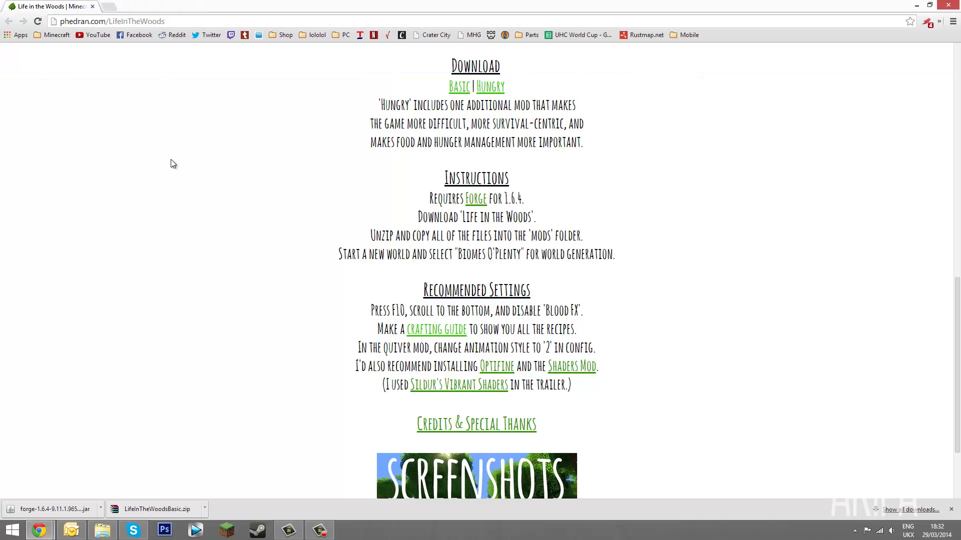
scroll(193, 223, "down", 2)
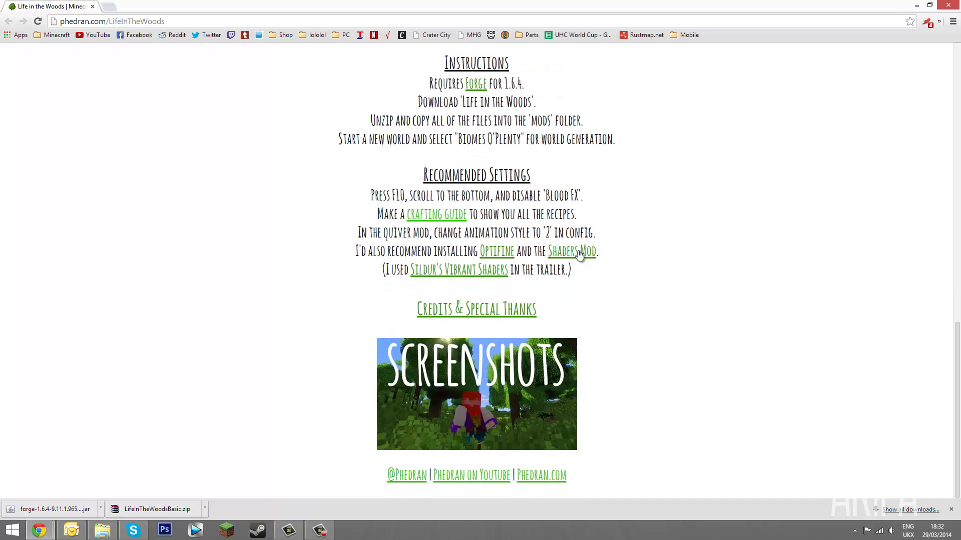
middle_click(470, 273)
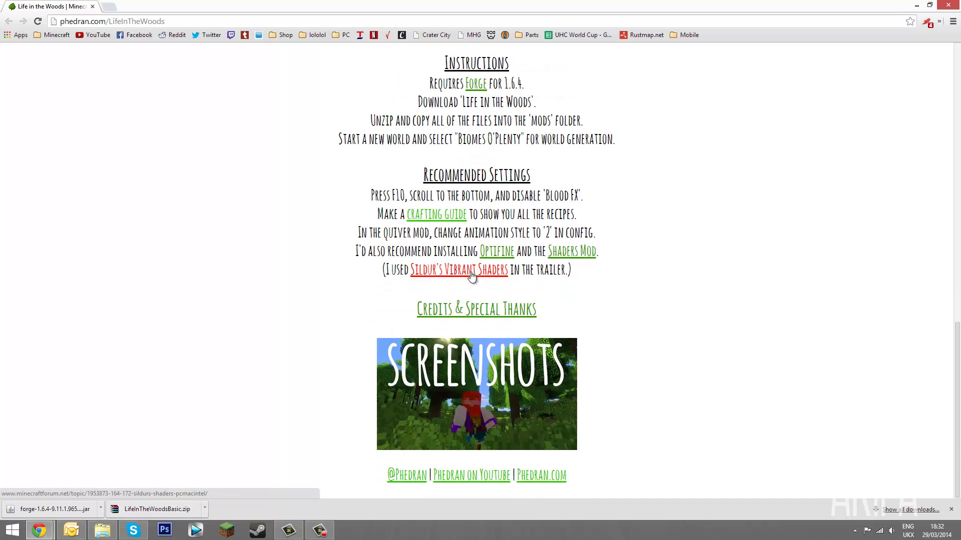
middle_click(572, 251)
In the Shaders Mod thread, find the Minecraft 1.6.4 download section
left_click(200, 5)
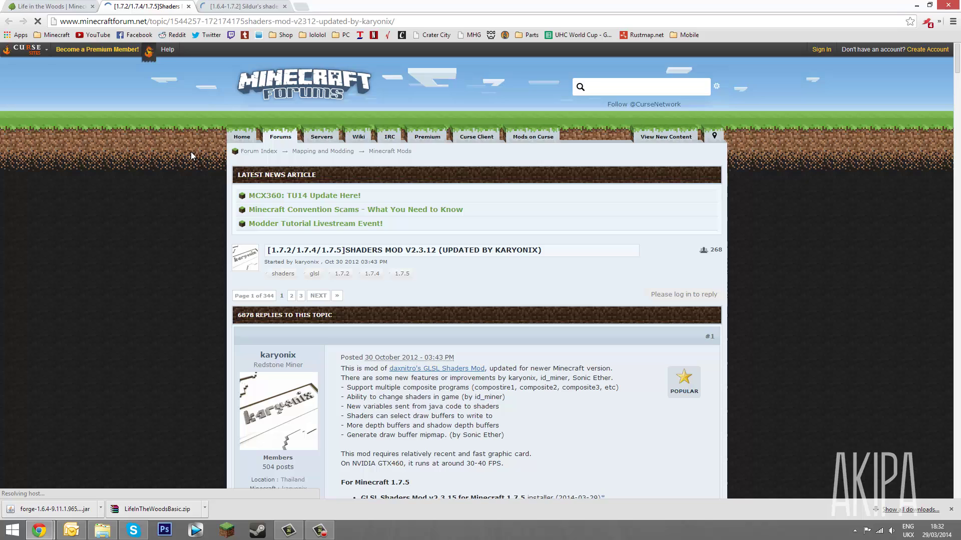
left_click(948, 510)
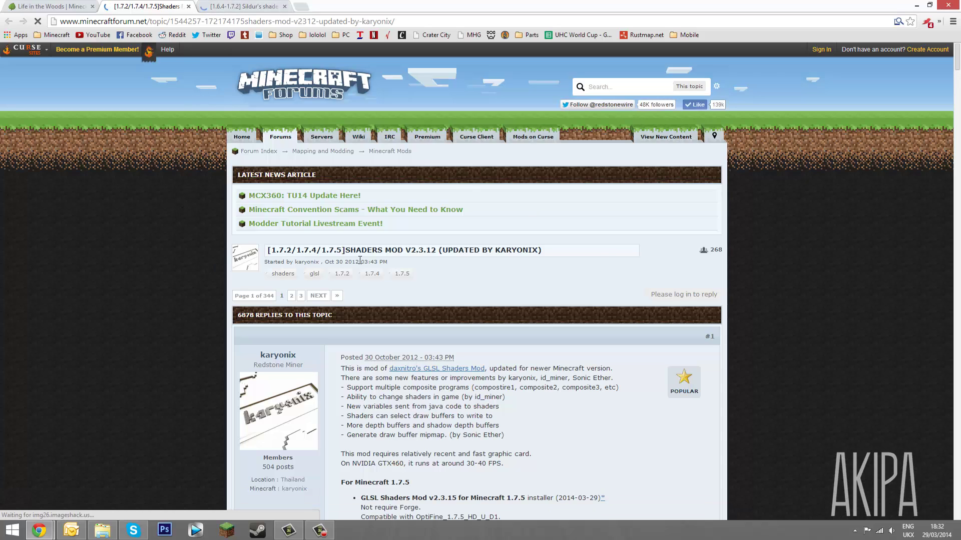
scroll(373, 246, "down", 13)
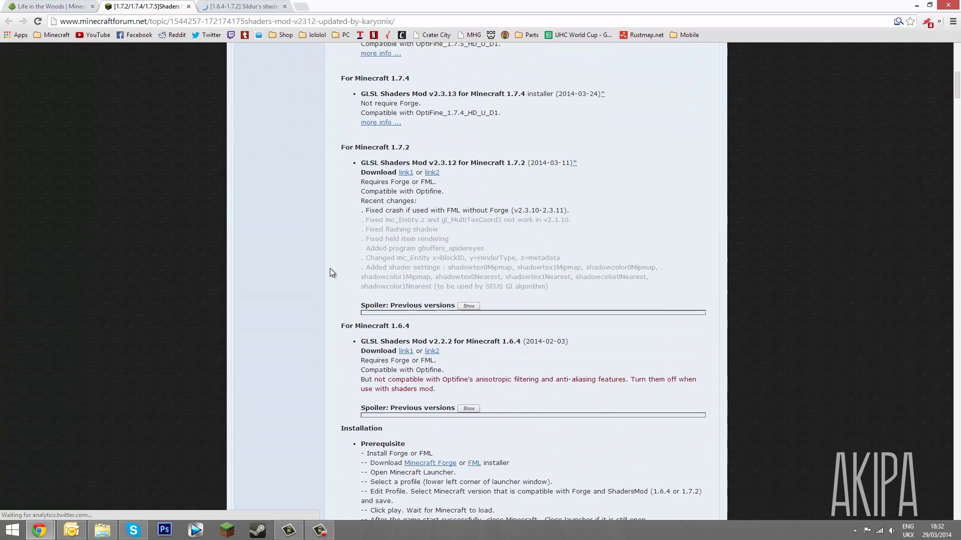
left_click_drag(389, 259, 442, 268)
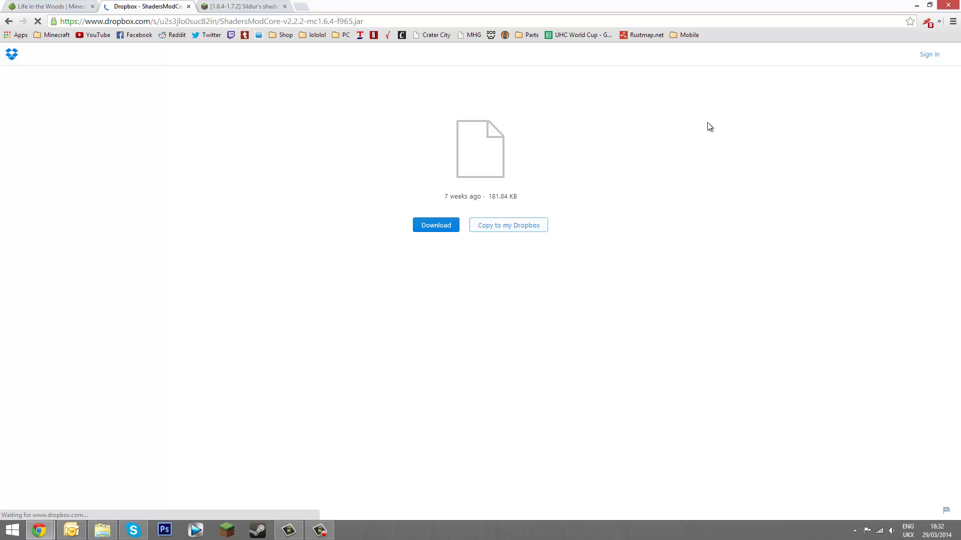
Download the ShadersModCore 1.6.4 jar, keep it past the warning, and show it in its folder
left_click(437, 239)
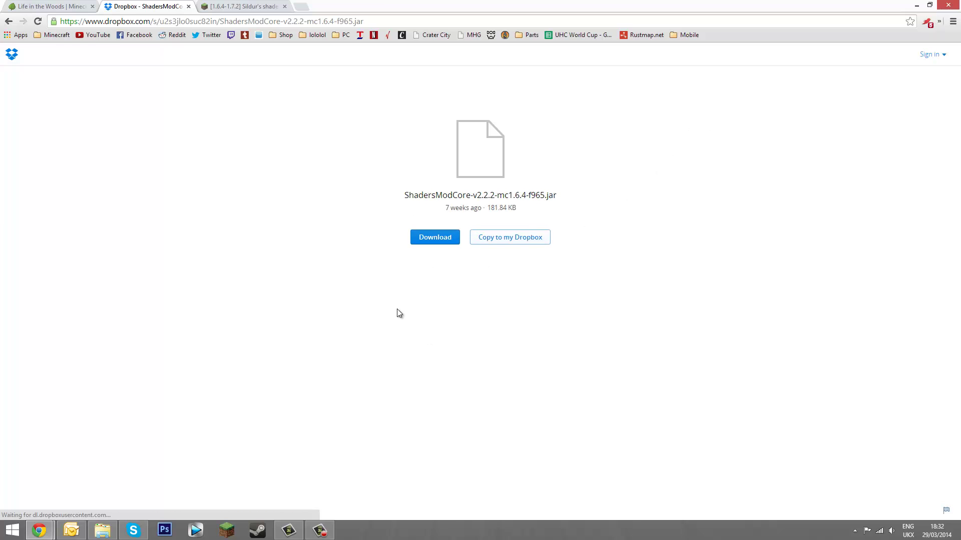
left_click(186, 508)
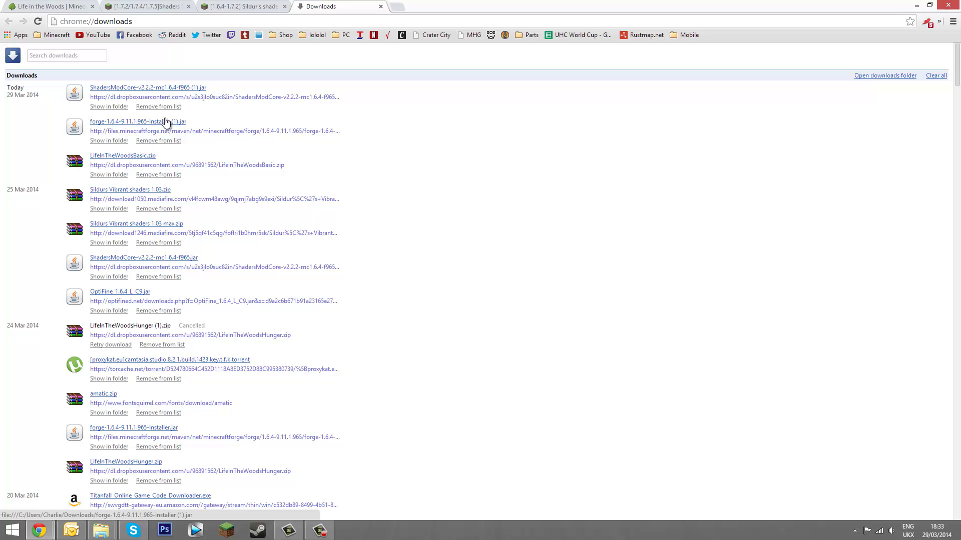
left_click(117, 106)
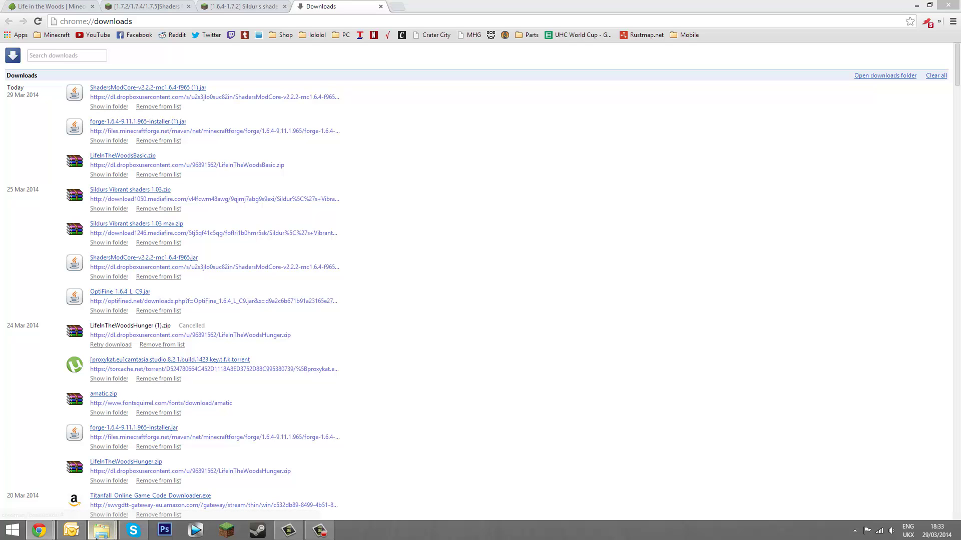
Copy the original ShadersModCore-v2.2.2-mc1.6.4-f965 jar from the Downloads folder
mouse_move(100, 530)
left_click(167, 470)
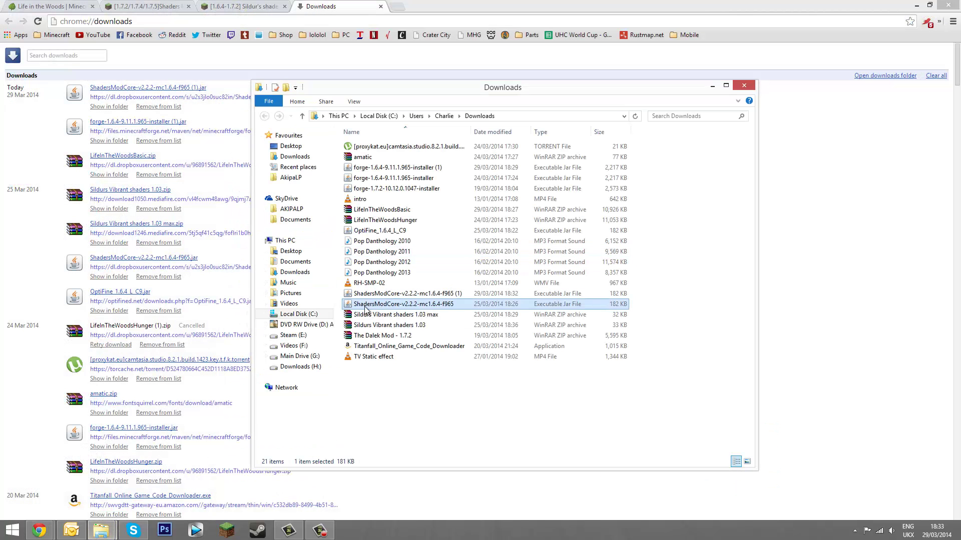
left_click(430, 303)
left_click(488, 308)
left_click(485, 294)
left_click(473, 305)
right_click(468, 305)
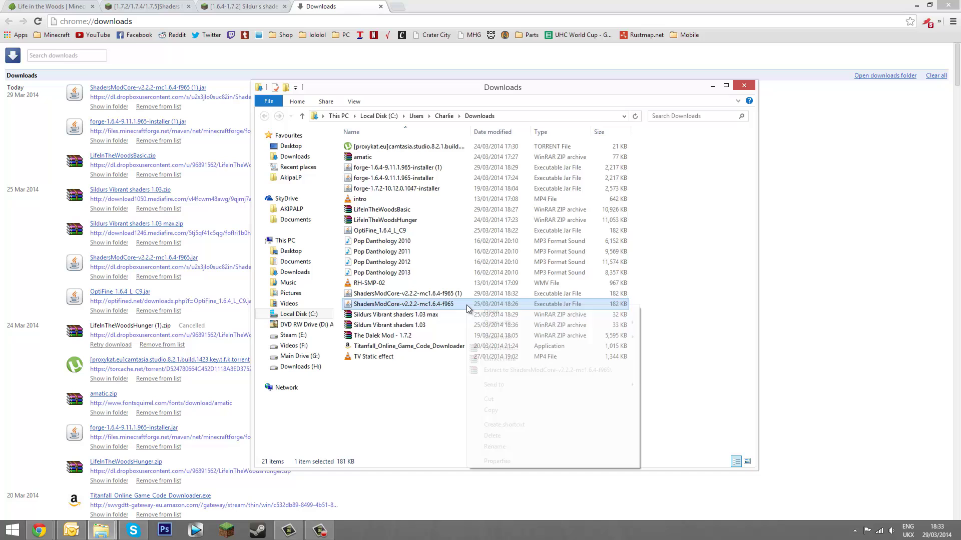
left_click(501, 411)
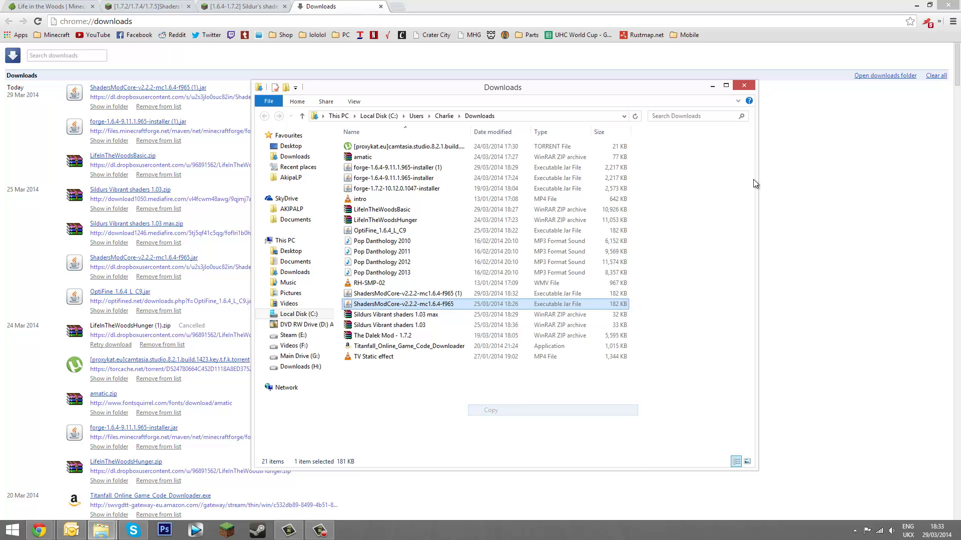
Paste the jar into the .minecraft mods folder, bringing it to 35 items
left_click(712, 86)
mouse_move(111, 530)
left_click(100, 483)
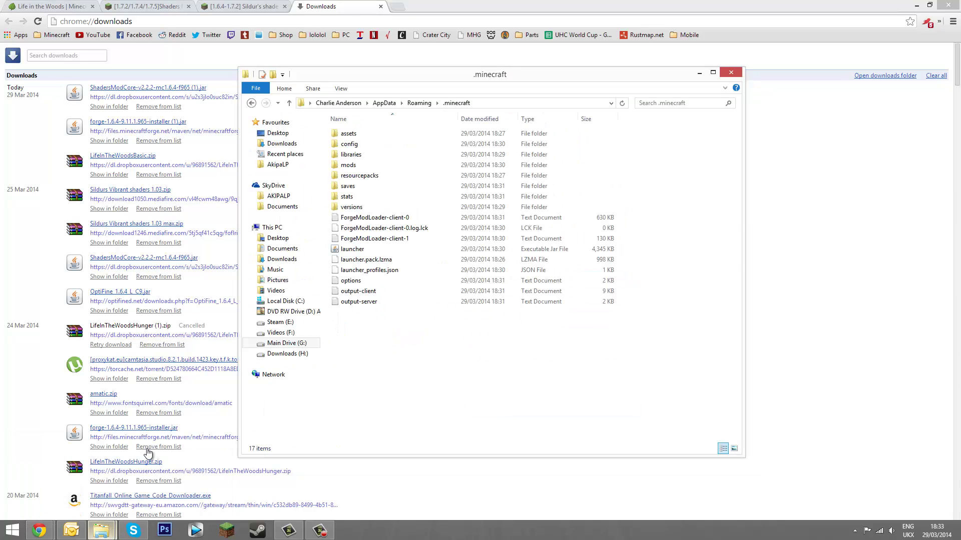
double_click(349, 165)
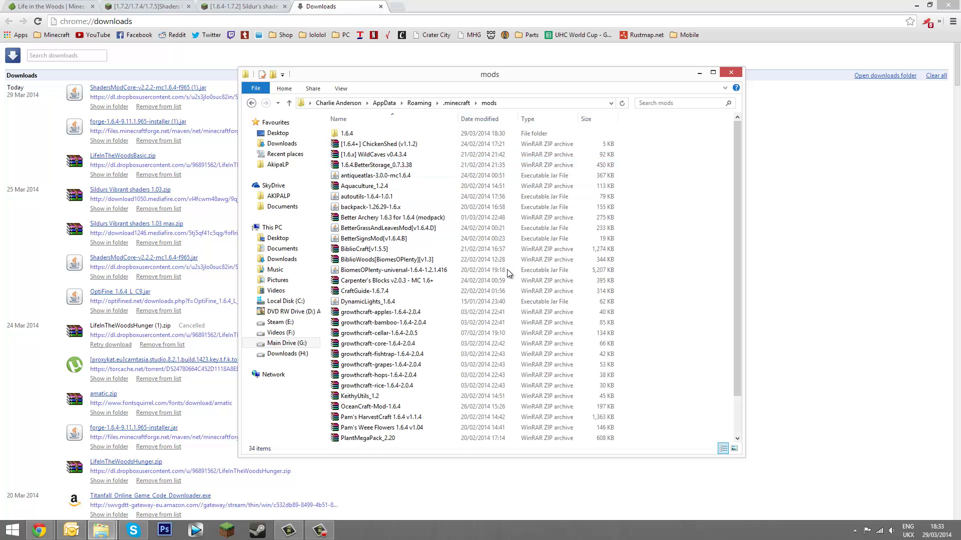
right_click(677, 267)
left_click(700, 335)
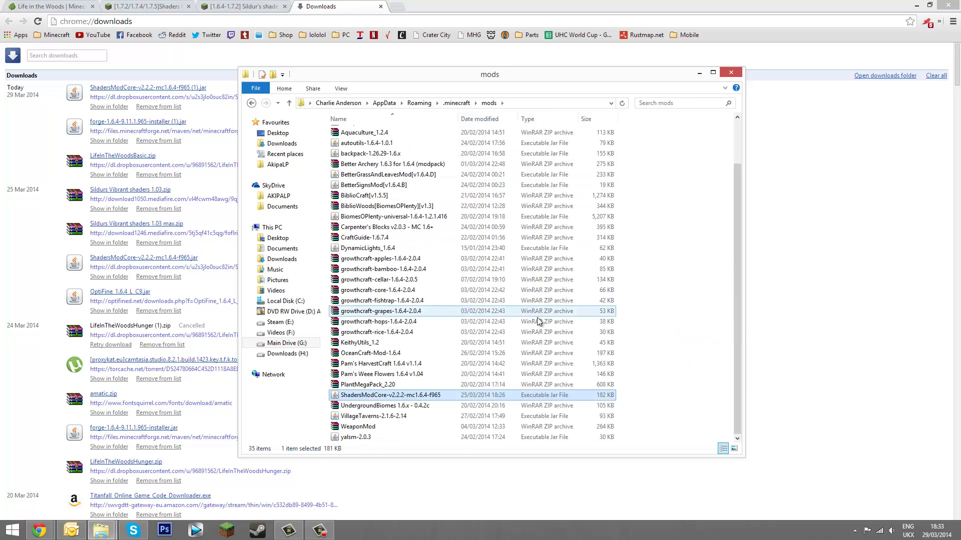
Relaunch modded Minecraft from .minecraft so it creates the shaderpacks folder, then quit the game
left_click(699, 309)
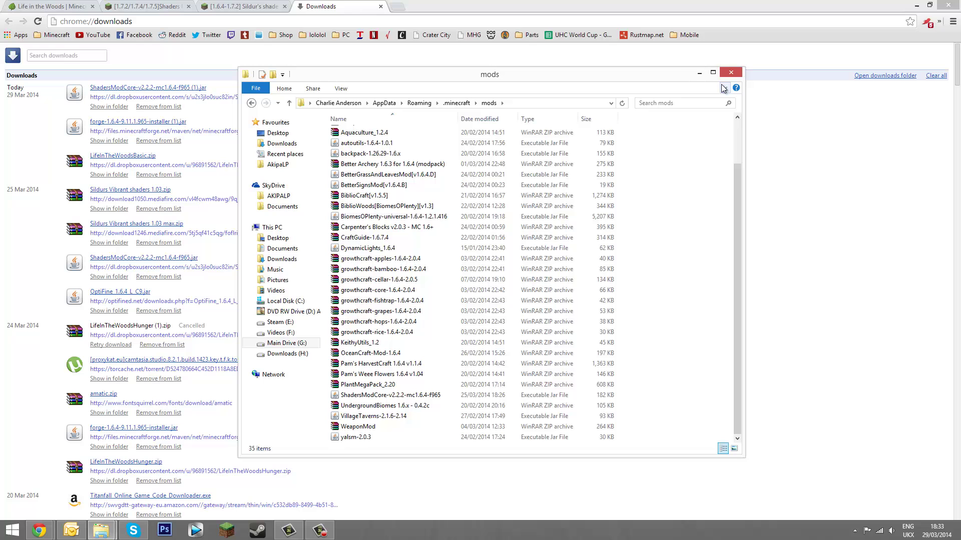
left_click(457, 103)
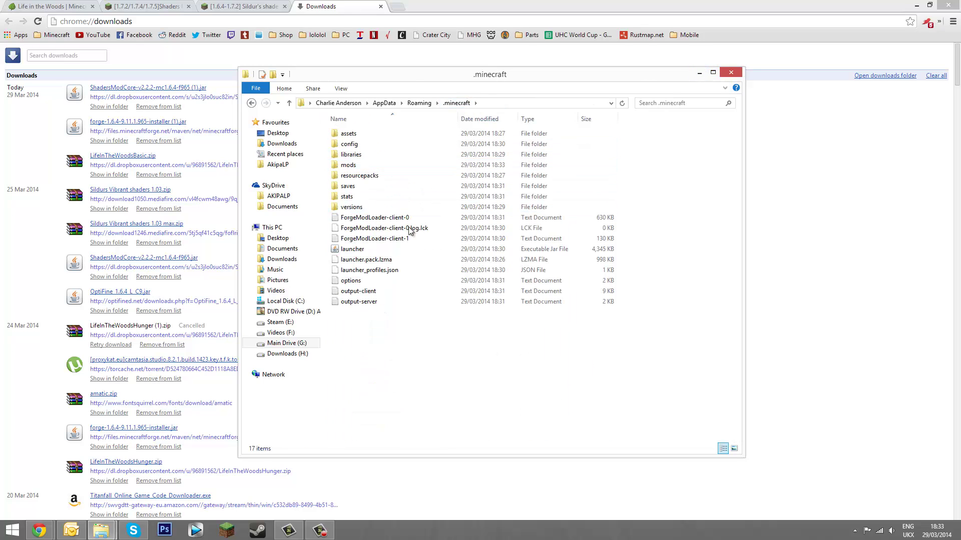
left_click(916, 5)
double_click(352, 248)
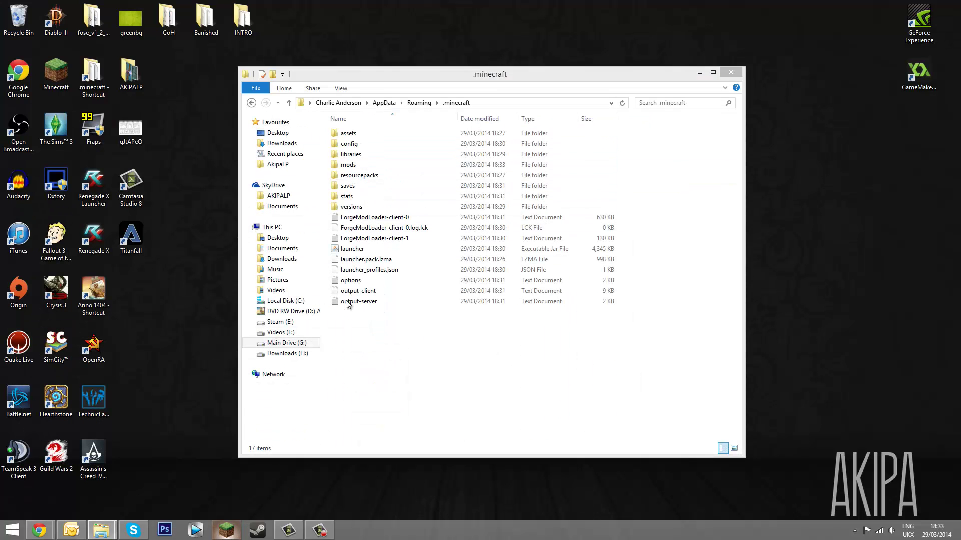
left_click_drag(438, 74, 227, 37)
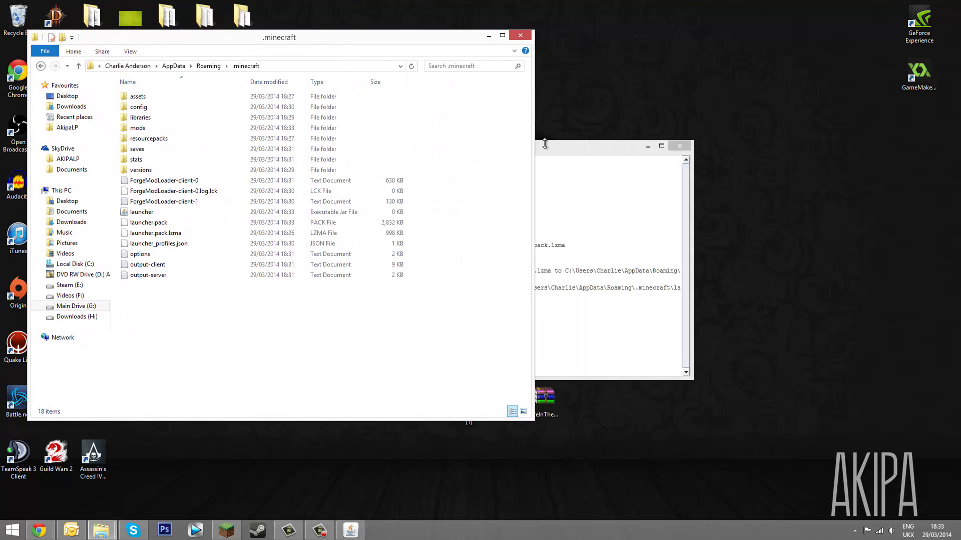
left_click(533, 161)
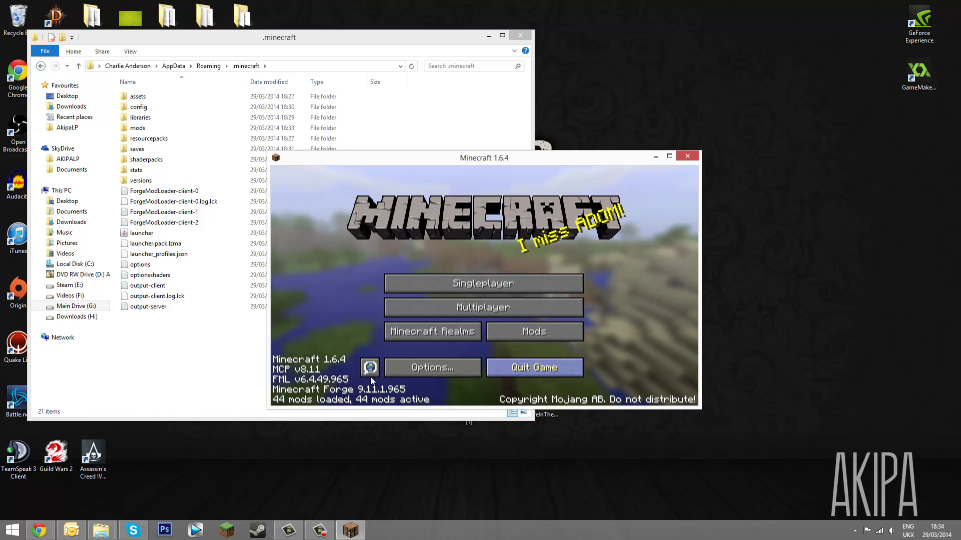
left_click(534, 367)
Download Sildur's Vibrant shaders 1.03 max ZIP from the MediaFire page
mouse_move(39, 530)
left_click(150, 475)
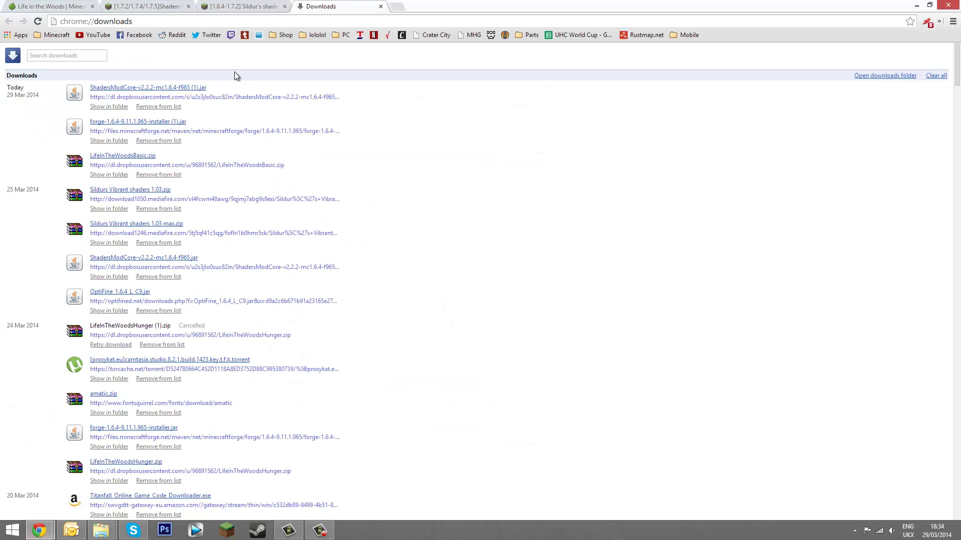
middle_click(327, 4)
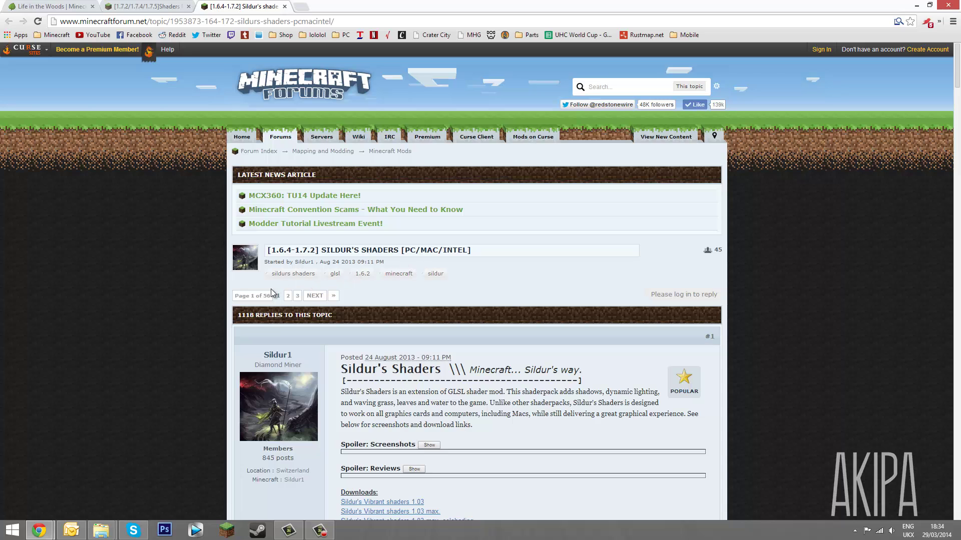
scroll(191, 305, "down", 3)
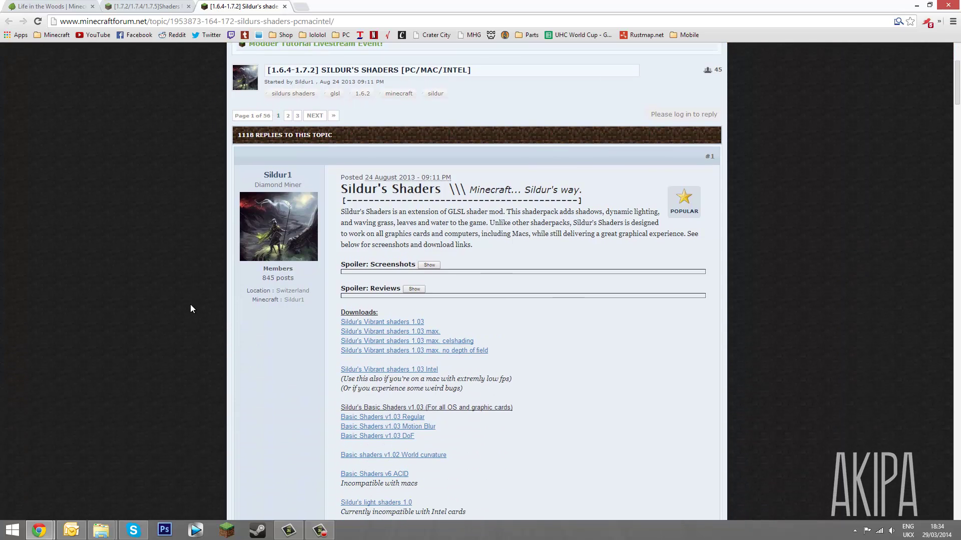
scroll(212, 306, "down", 1)
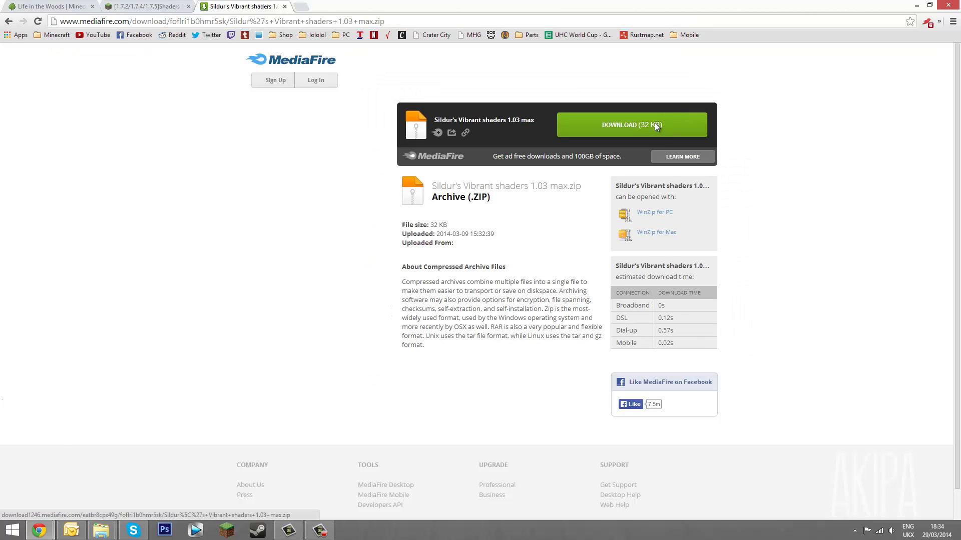
left_click(655, 122)
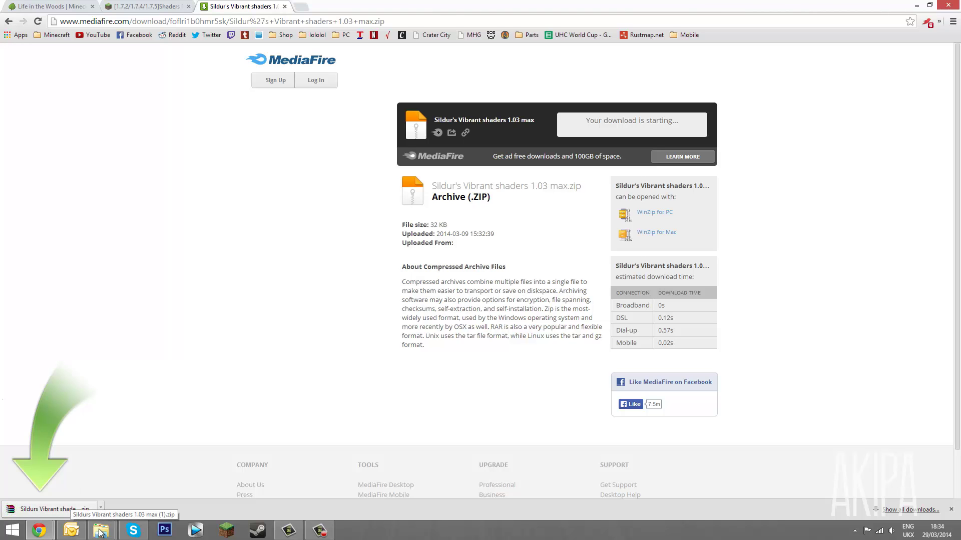
Copy the Sildurs Vibrant shaders 1.03 max archive from the Downloads folder
mouse_move(101, 530)
left_click(155, 490)
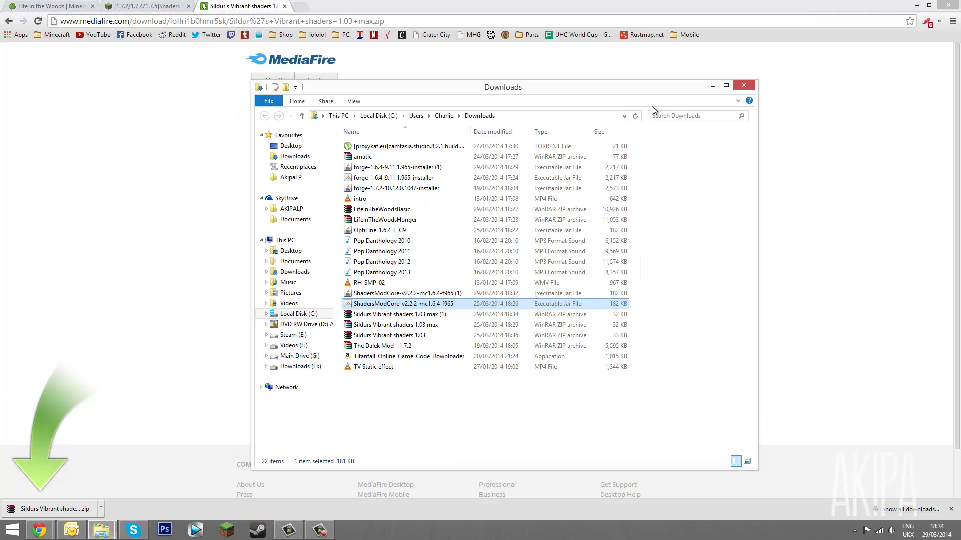
right_click(433, 324)
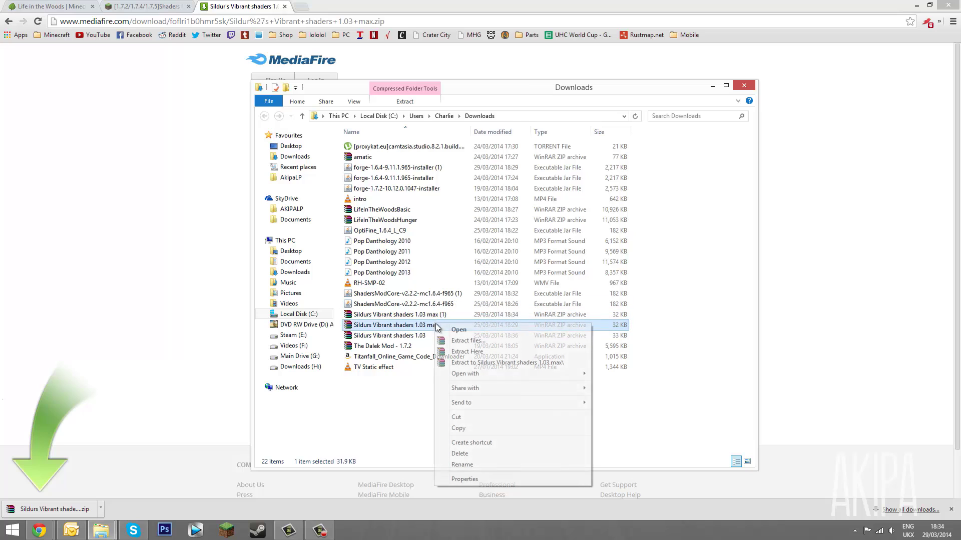
left_click(469, 430)
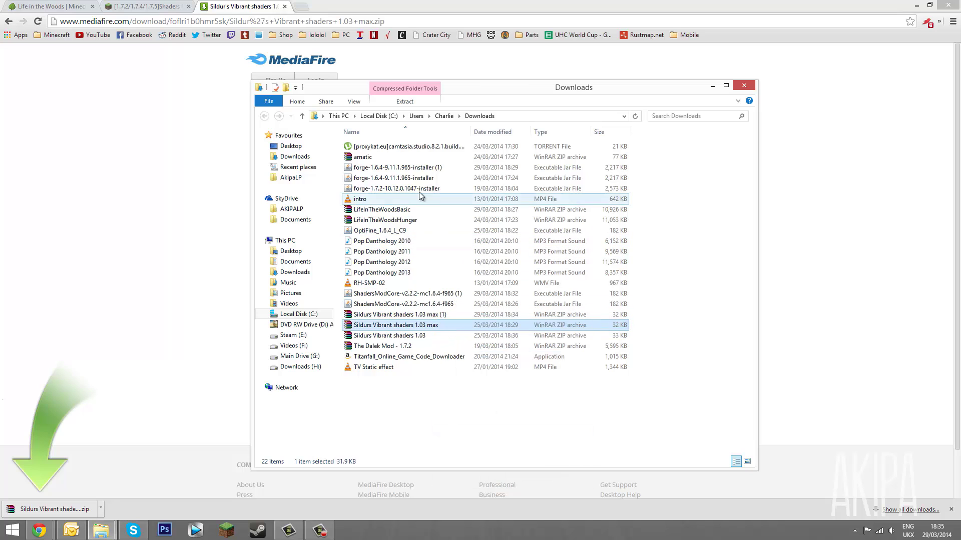
left_click(745, 84)
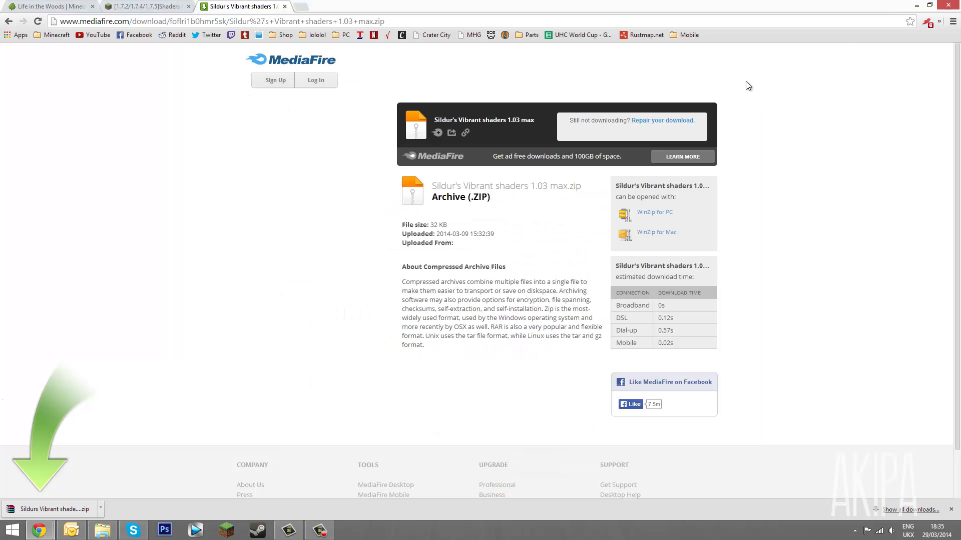
Paste the shaders archive into the .minecraft shaderpacks folder
left_click(916, 5)
left_click_drag(224, 45, 417, 79)
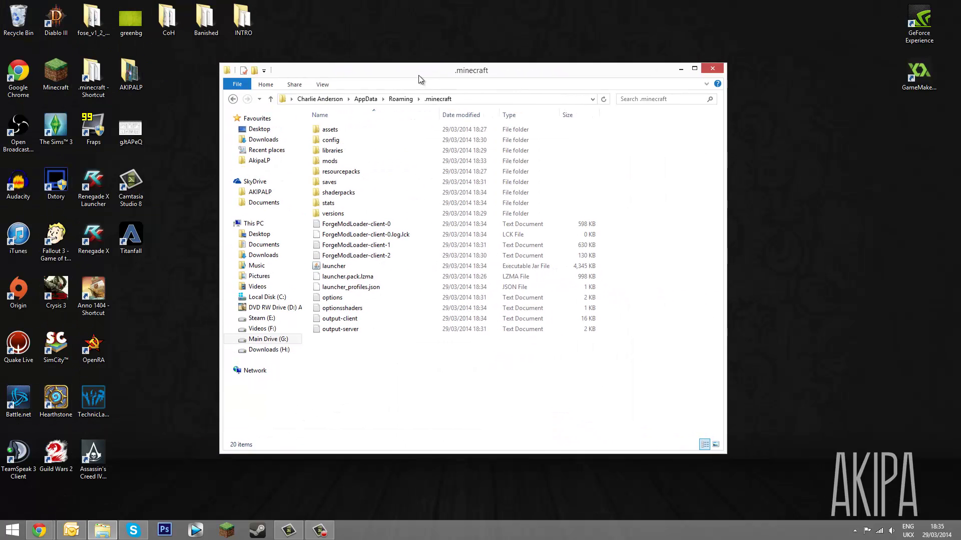
double_click(376, 195)
right_click(377, 194)
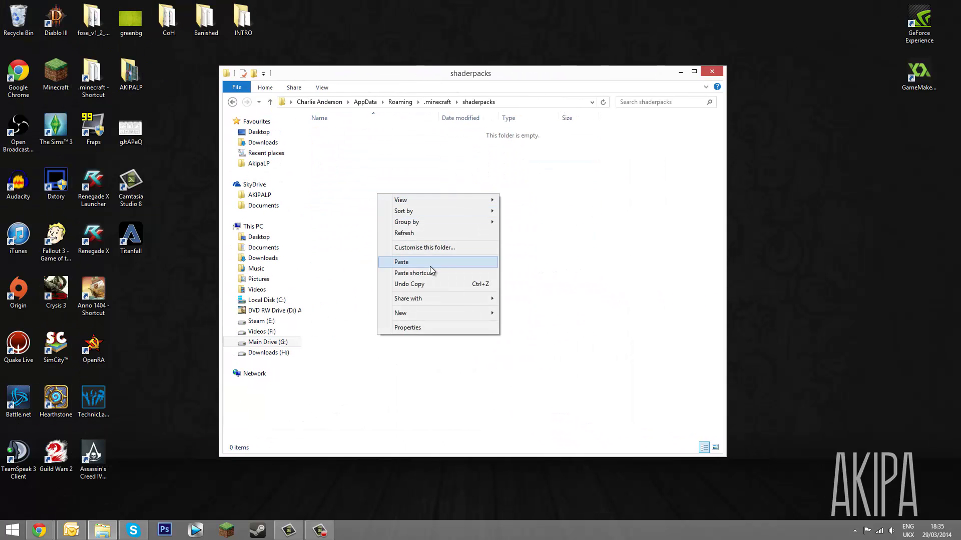
left_click(397, 263)
left_click(712, 73)
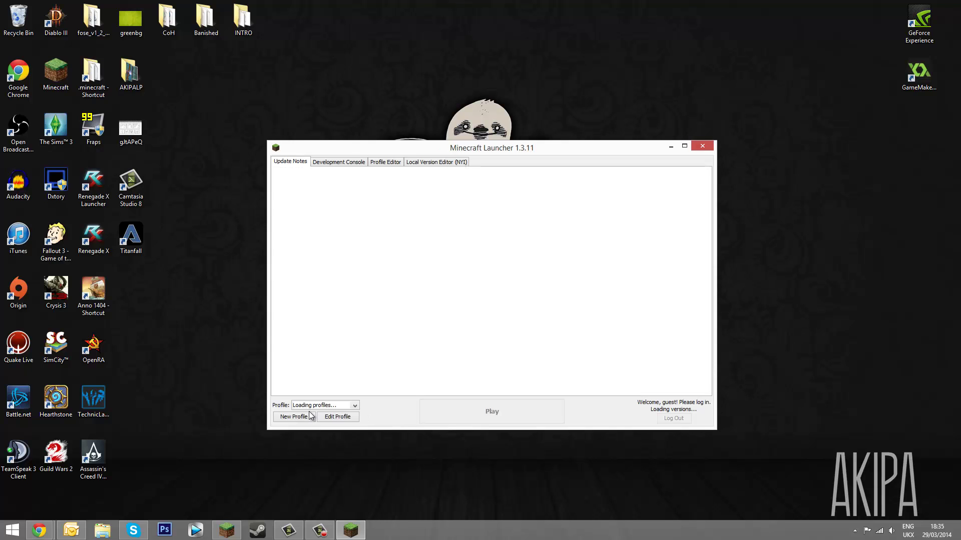
Launch the 1.6.4 Forge game full-screen and check the loaded mods list
left_click(453, 410)
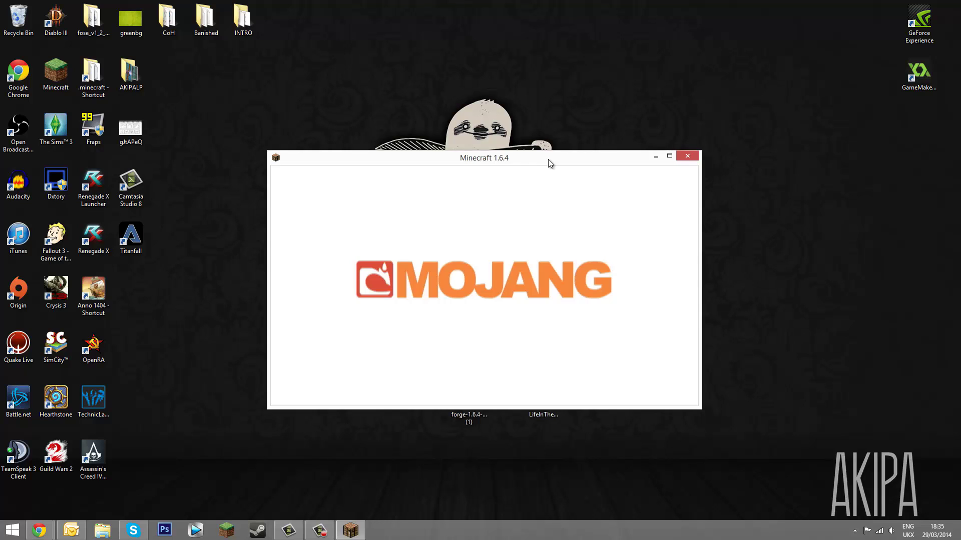
double_click(548, 159)
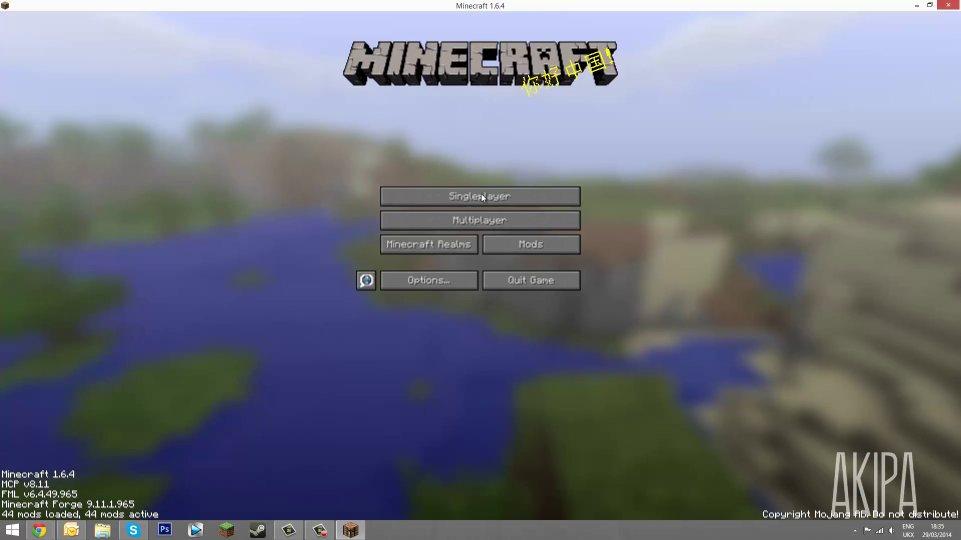
left_click(503, 248)
left_click(462, 491)
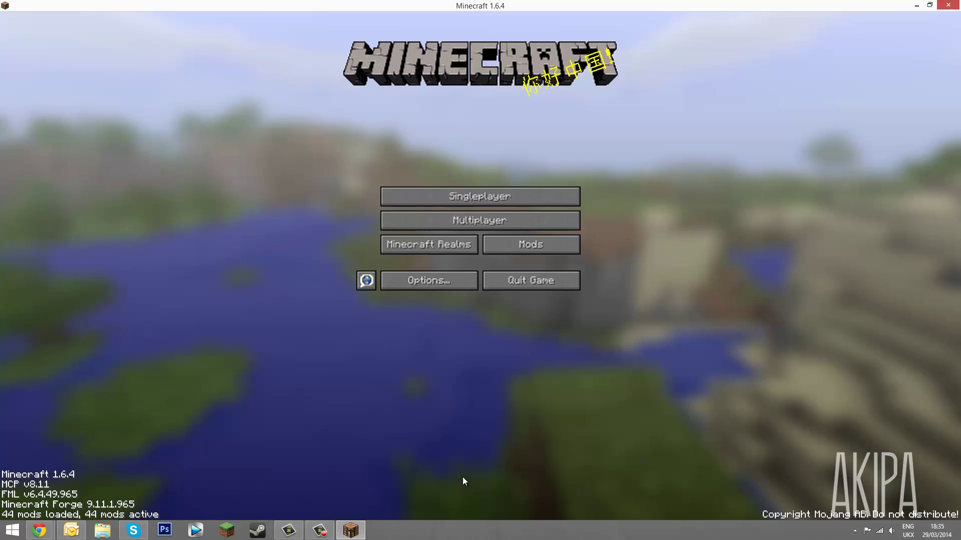
Select Sildurs Vibrant shaders 1.03 max.zip as the shader pack, then open Singleplayer
left_click(431, 279)
left_click(450, 226)
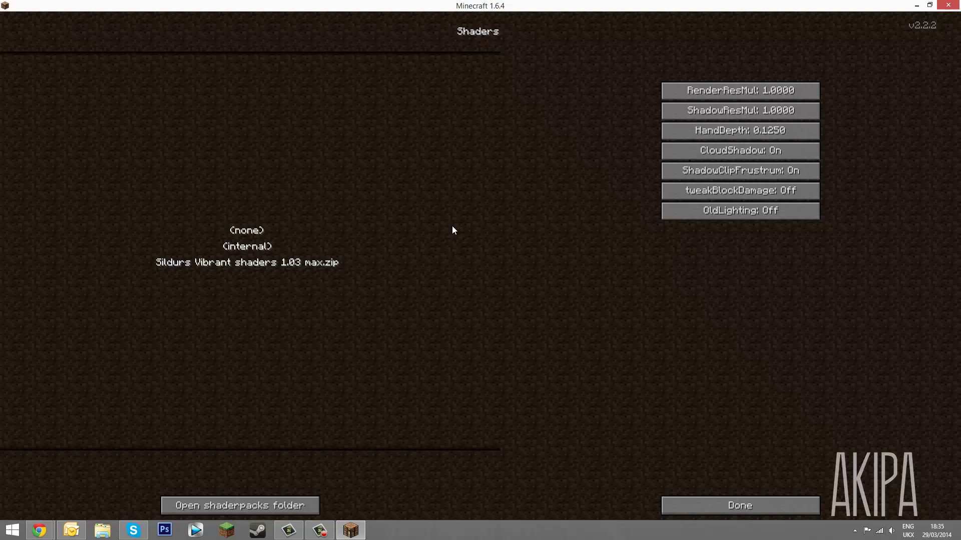
left_click(223, 265)
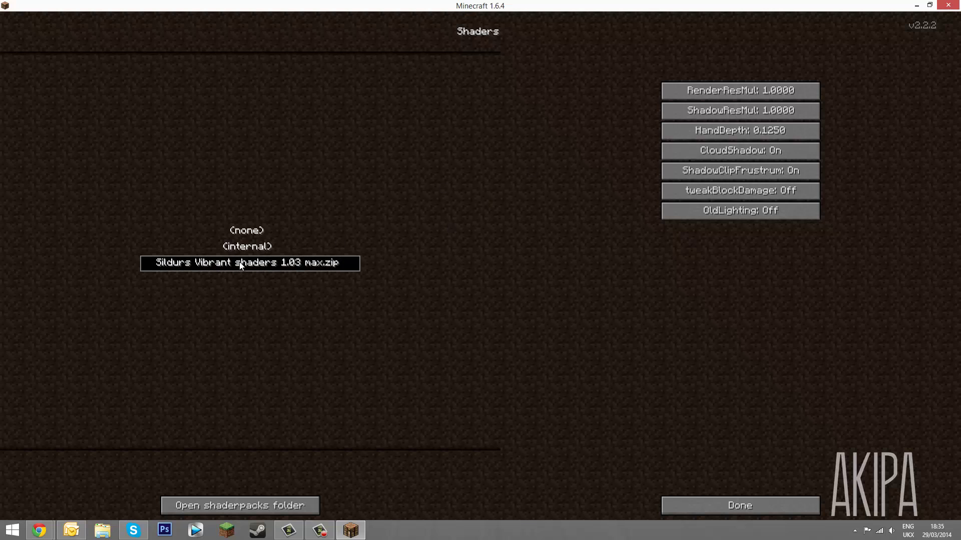
left_click(668, 506)
left_click(509, 280)
left_click(480, 196)
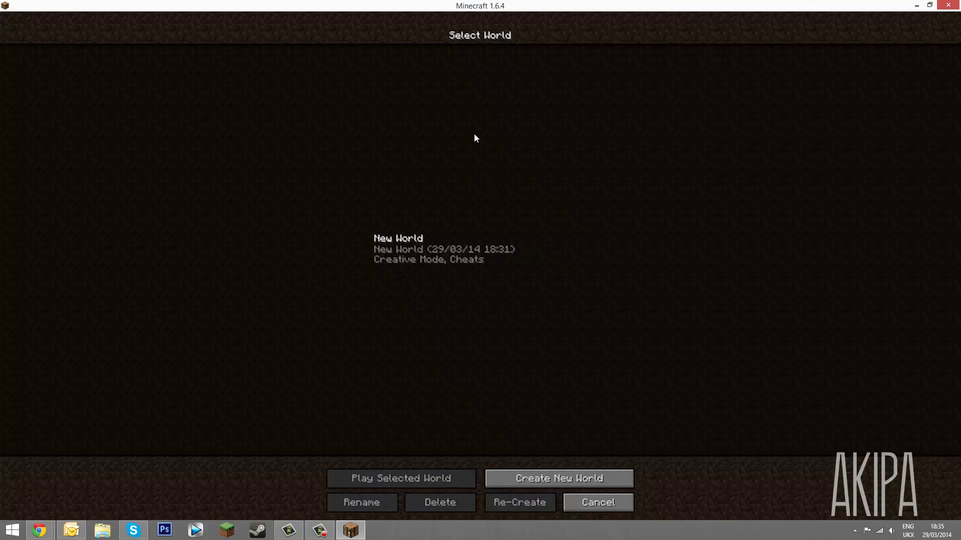
Load New World and walk past the horses and sand block, breaking a bush
double_click(430, 239)
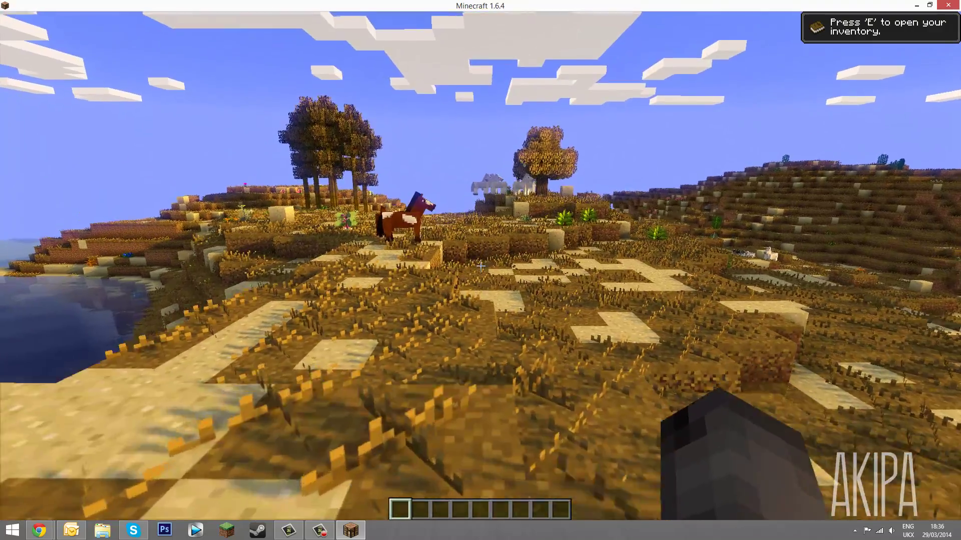
key("w")
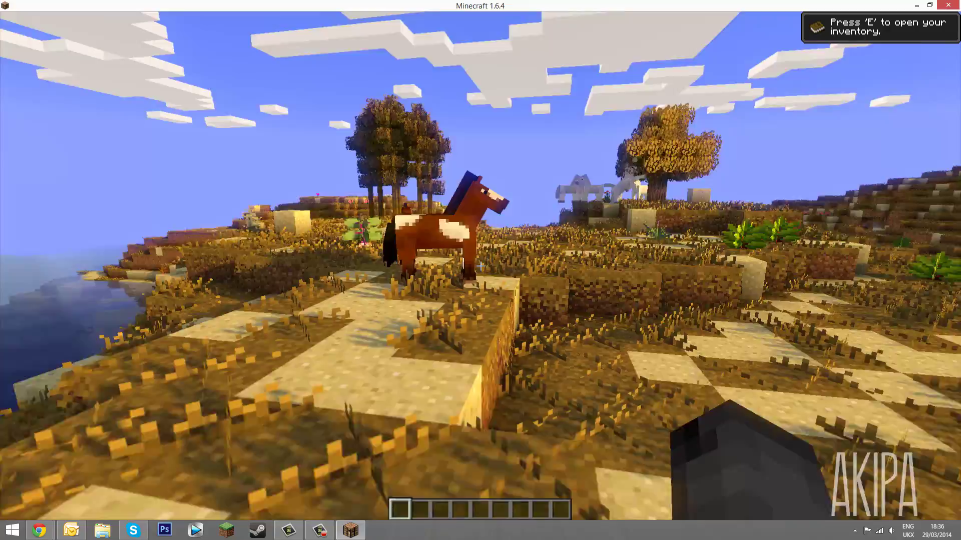
key("w")
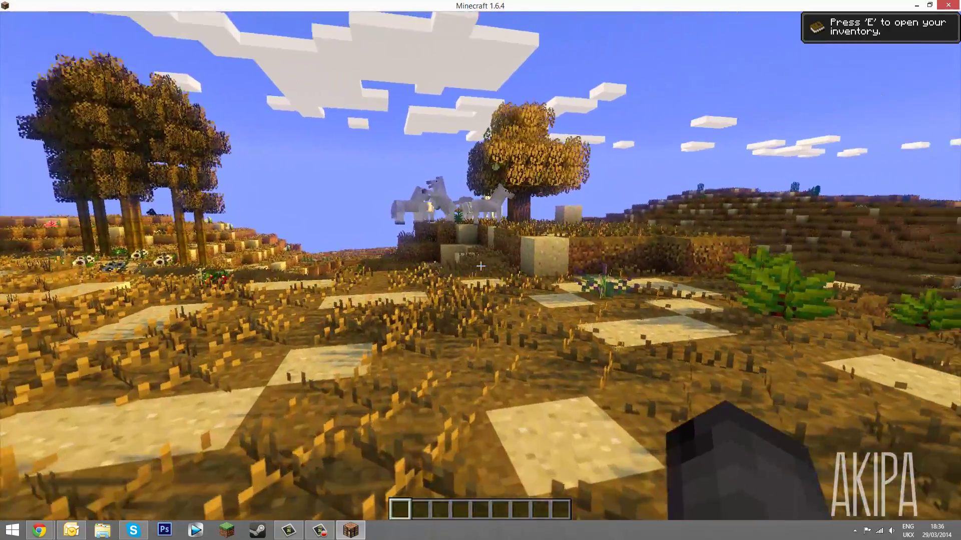
key("w")
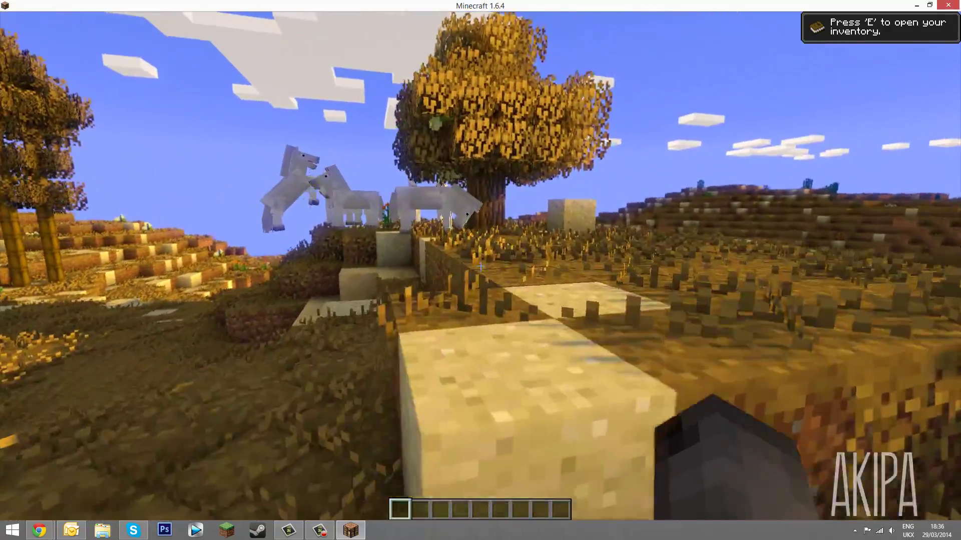
key("w")
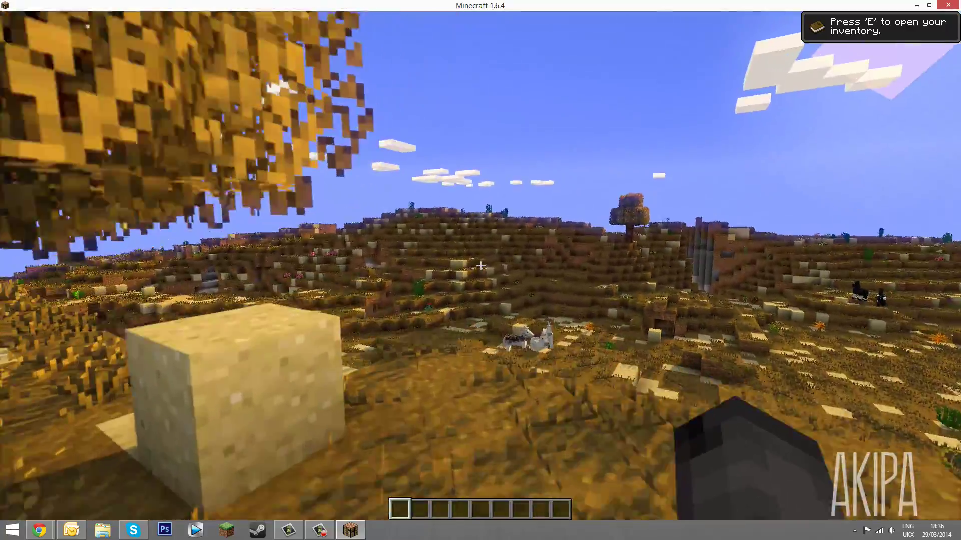
key("w")
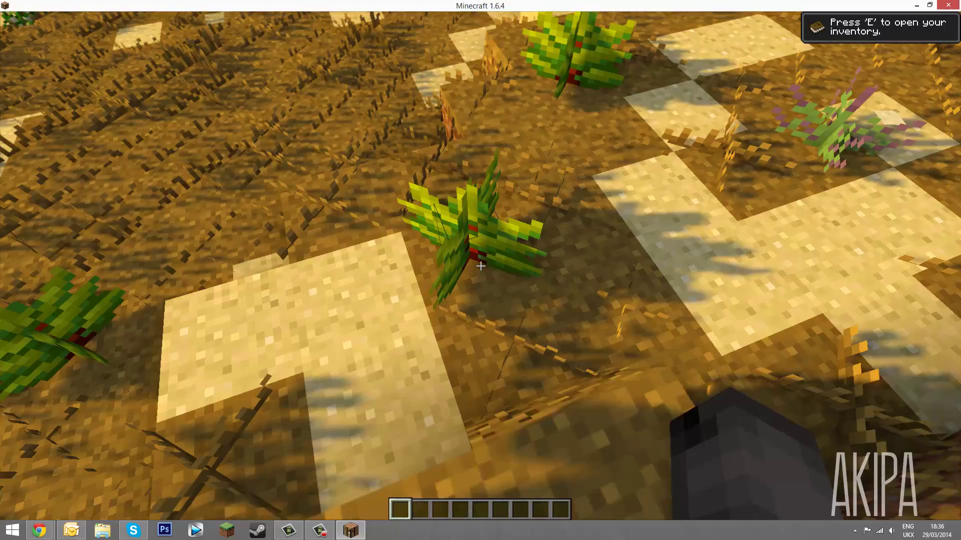
left_click(481, 267)
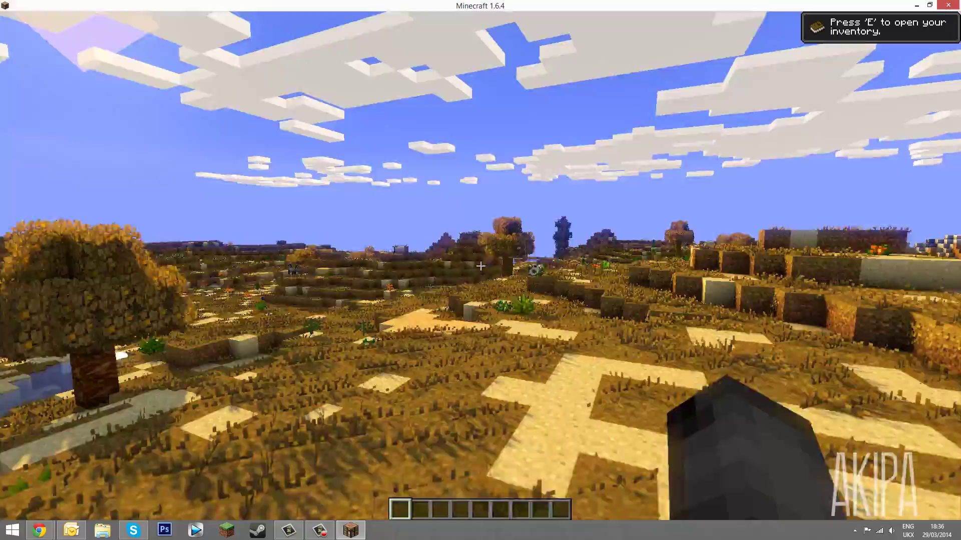
Fly across the river and over the trees toward the ocean coastline
key("w")
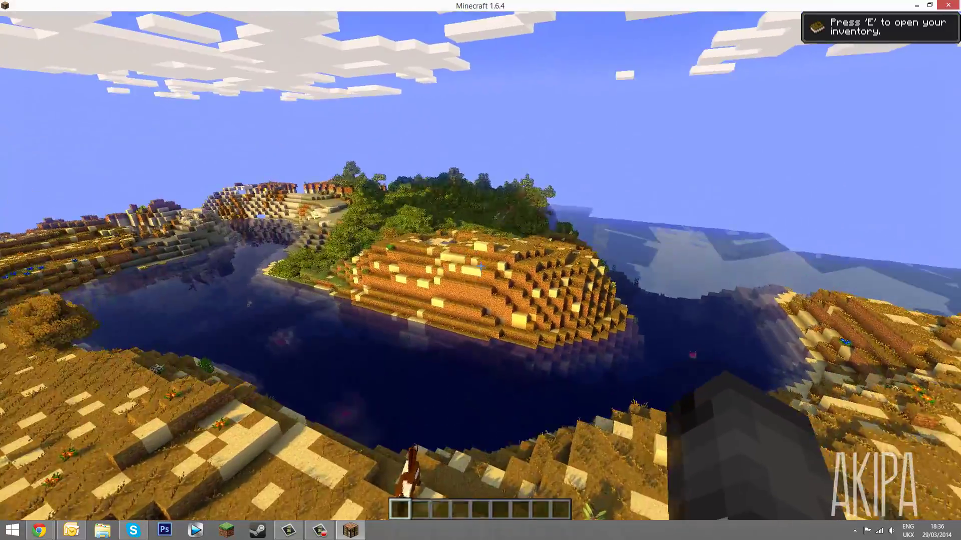
key("w")
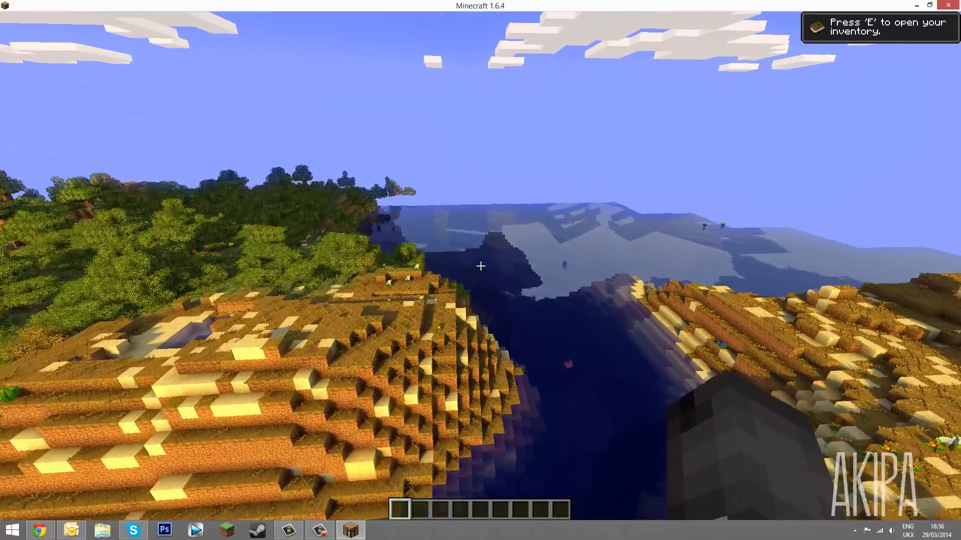
key("w")
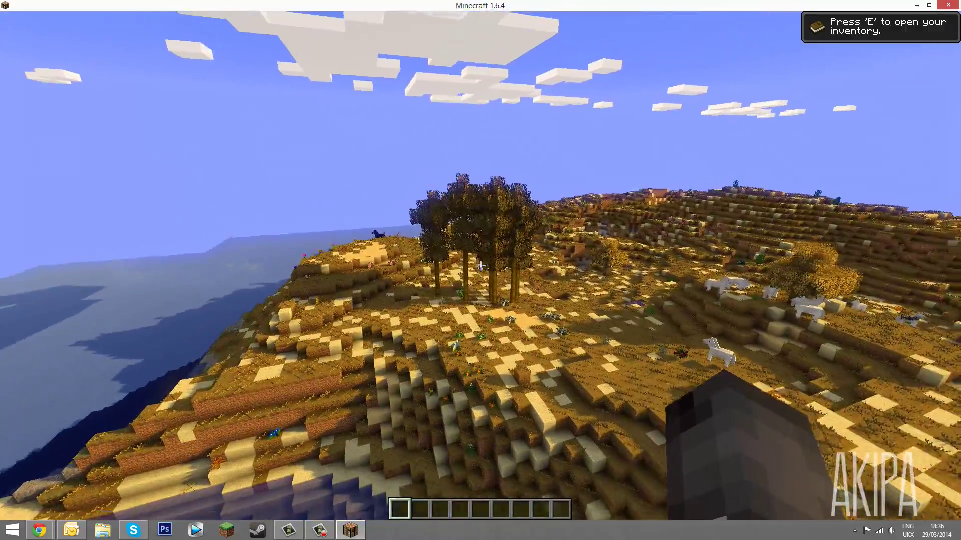
key("w")
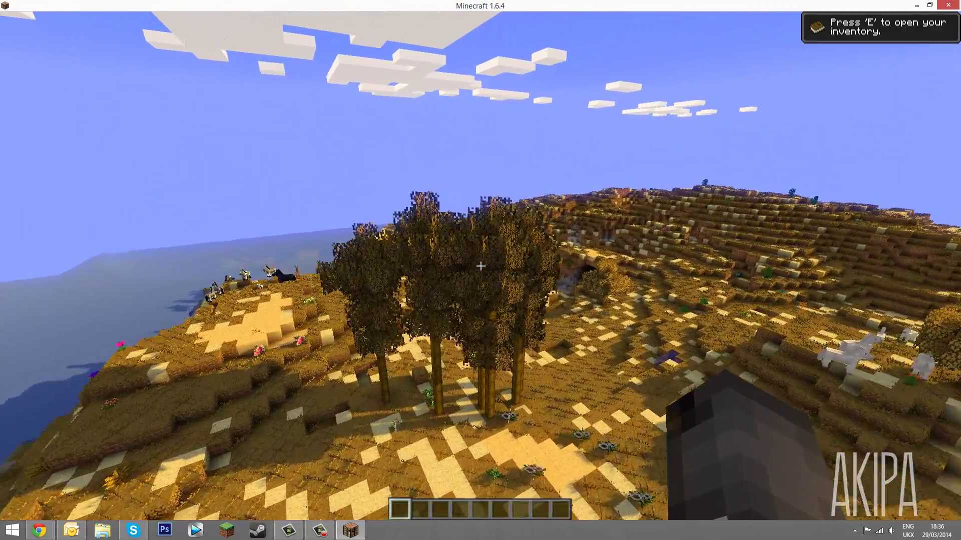
key("w")
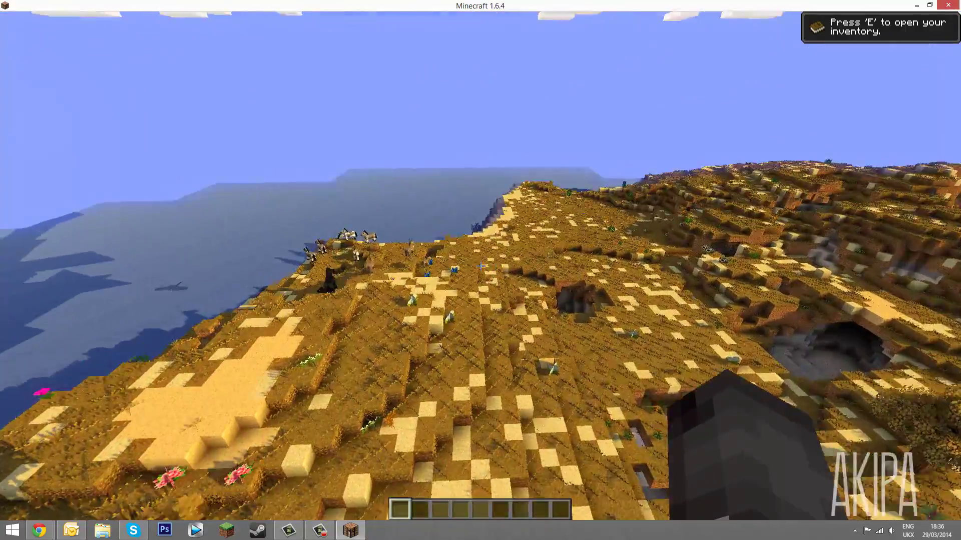